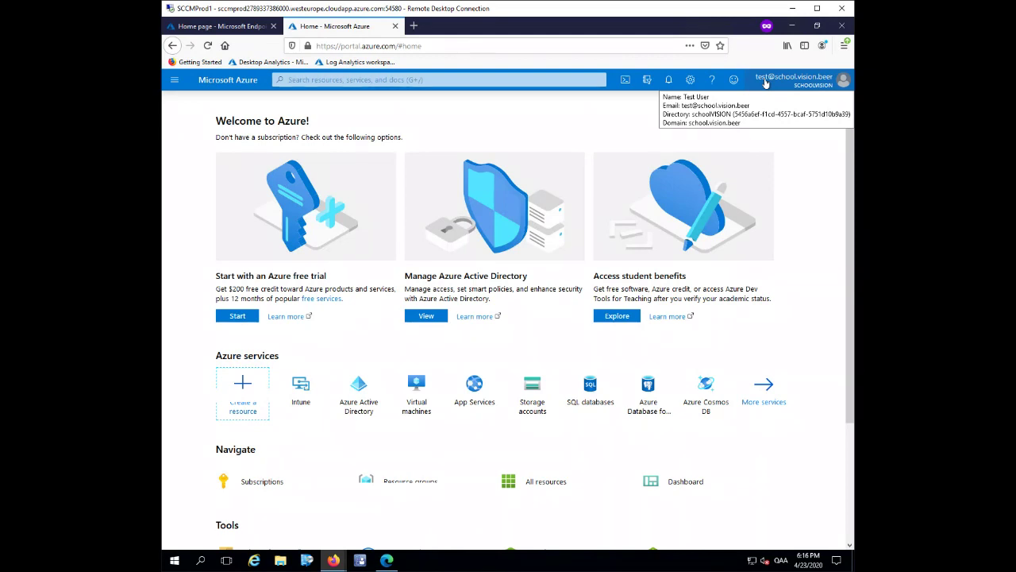
- Open the schoolVISION Azure Active Directory user list as the test account and review a member's profile details
{"action": "left_click", "coordinate": [765, 82]}
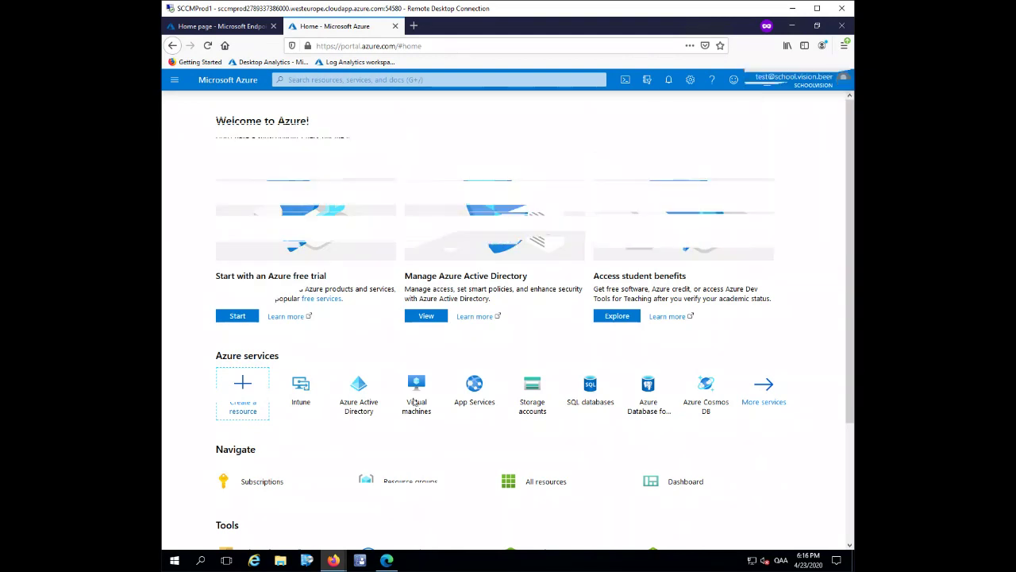
{"action": "left_click", "coordinate": [355, 390]}
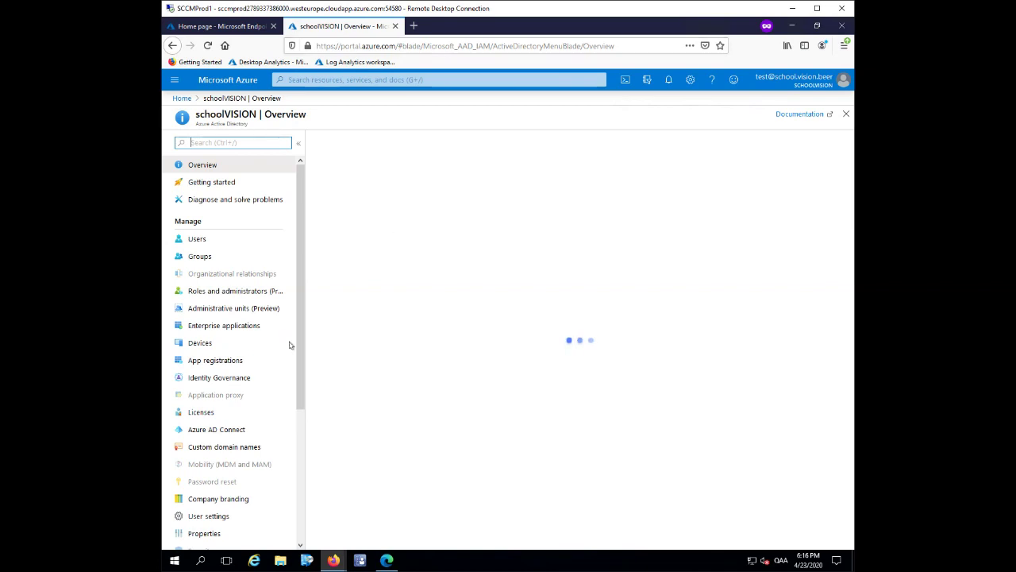
{"action": "left_click", "coordinate": [196, 241]}
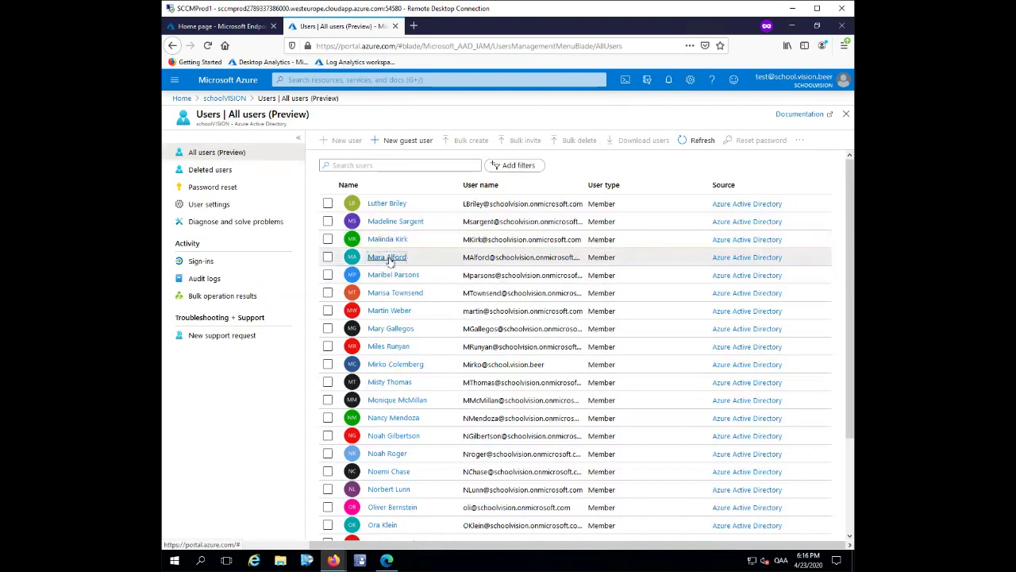
{"action": "left_click", "coordinate": [390, 261]}
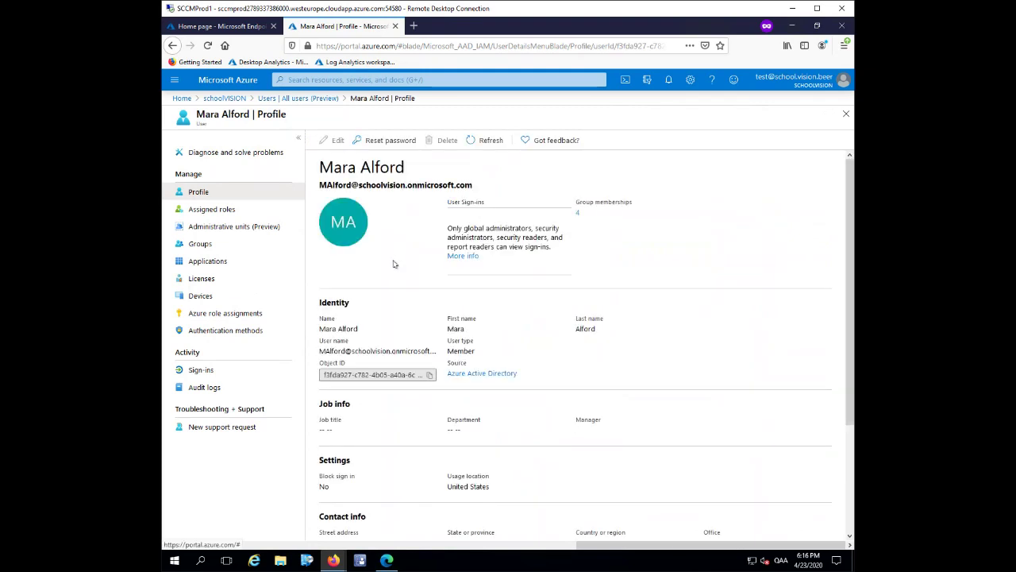
{"action": "scroll", "coordinate": [394, 264], "scroll_direction": "down", "scroll_amount": 3}
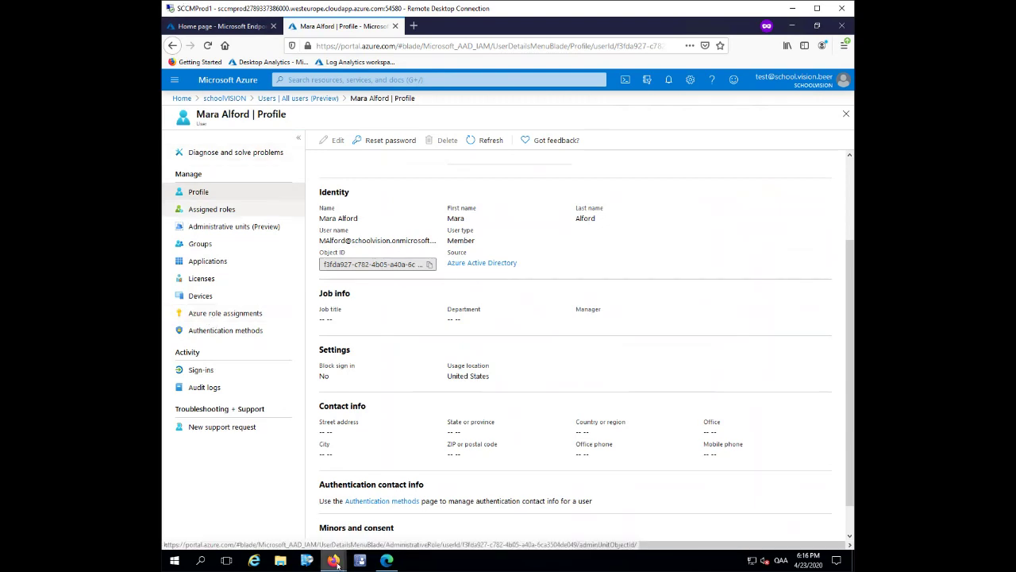
- In the administrator's browser window, set Restrict access to Azure AD administration portal to Yes and save the user settings
{"action": "mouse_move", "coordinate": [337, 562]}
{"action": "left_click", "coordinate": [294, 520]}
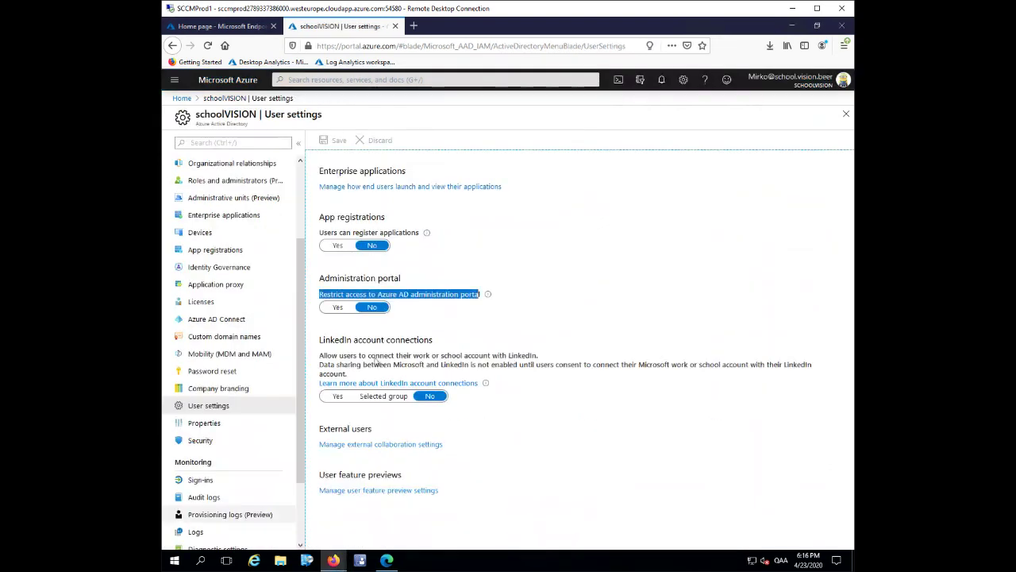
{"action": "left_click", "coordinate": [337, 311]}
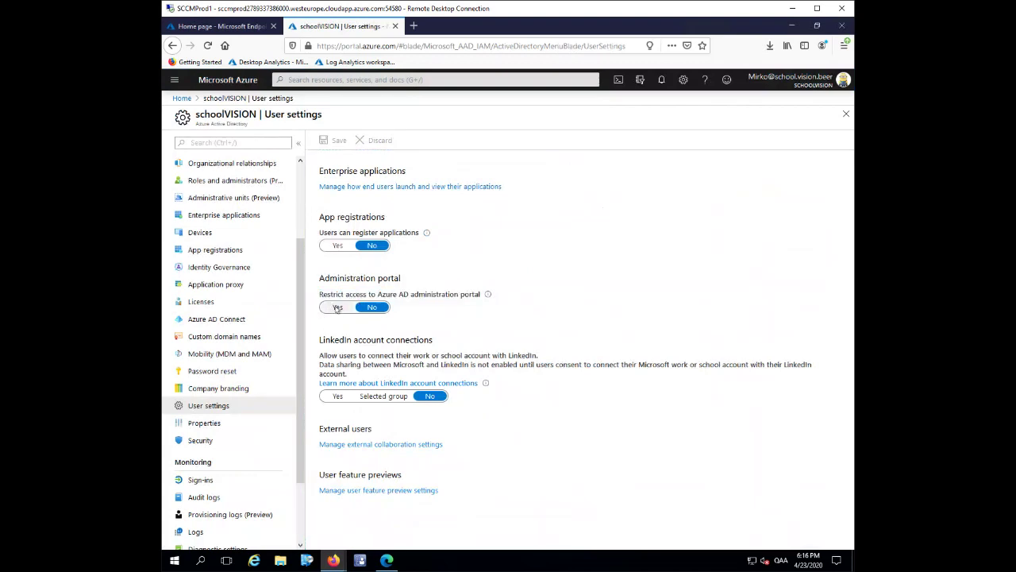
{"action": "left_click", "coordinate": [337, 309]}
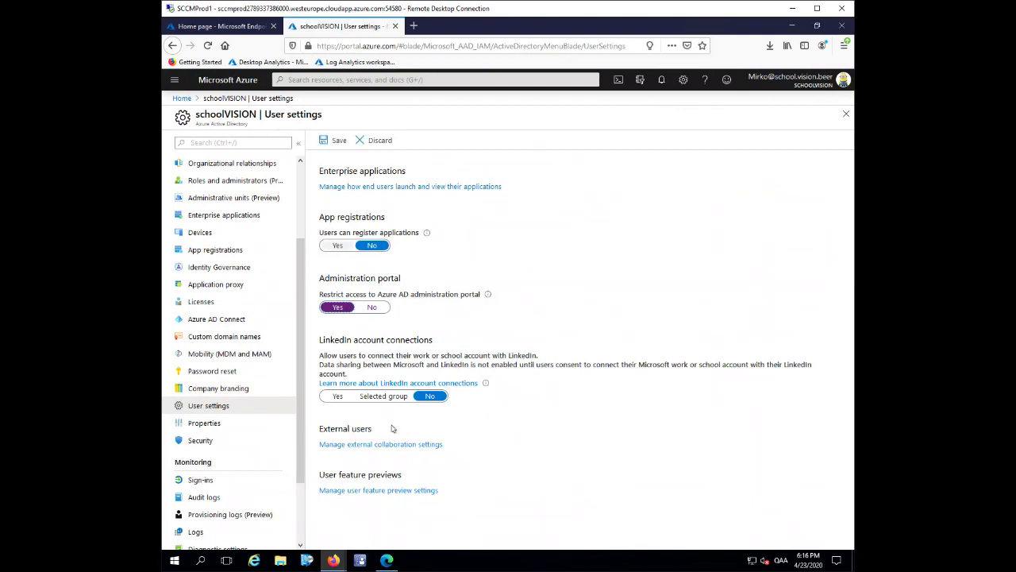
{"action": "left_click", "coordinate": [334, 141]}
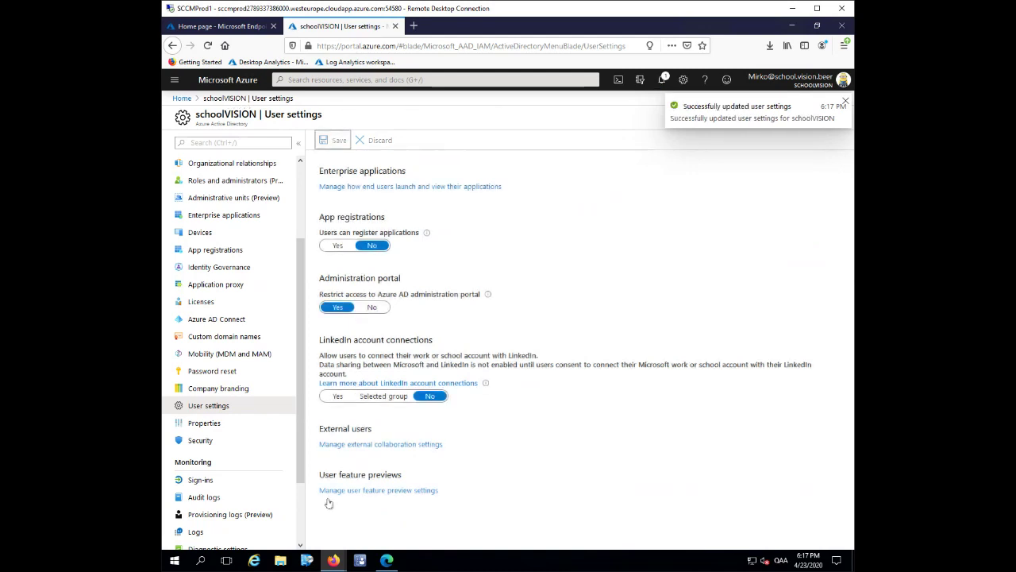
- In the external collaboration settings, set guest-inviter admins and users, members, and guests to No for inviting, and save
{"action": "left_click", "coordinate": [343, 447]}
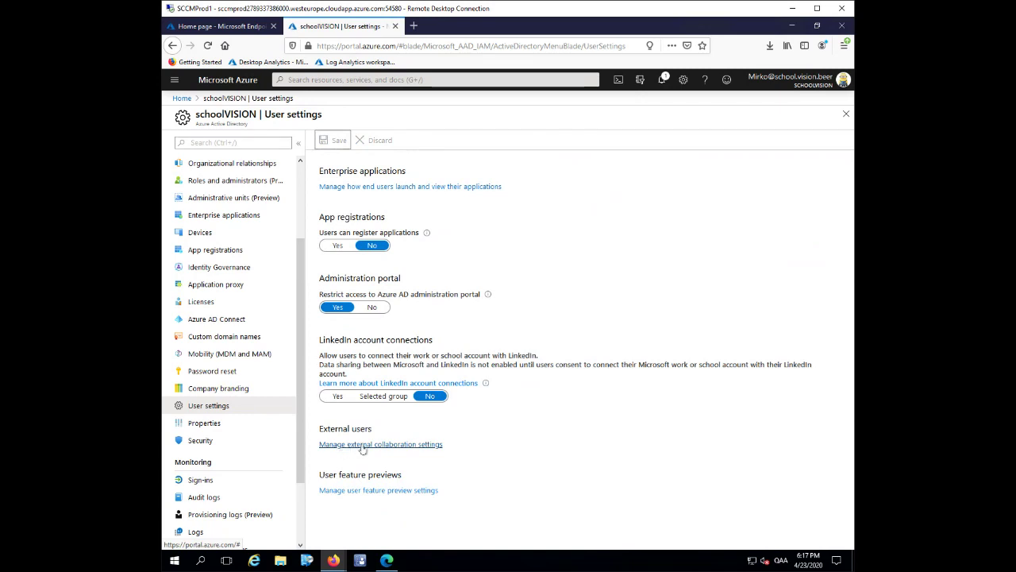
{"action": "left_click", "coordinate": [362, 446]}
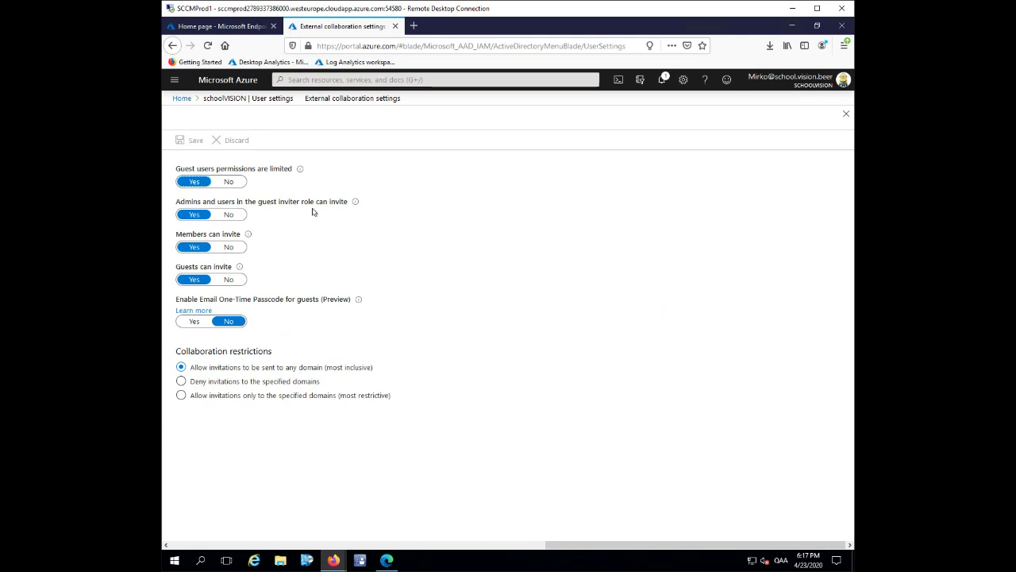
{"action": "left_click", "coordinate": [230, 216]}
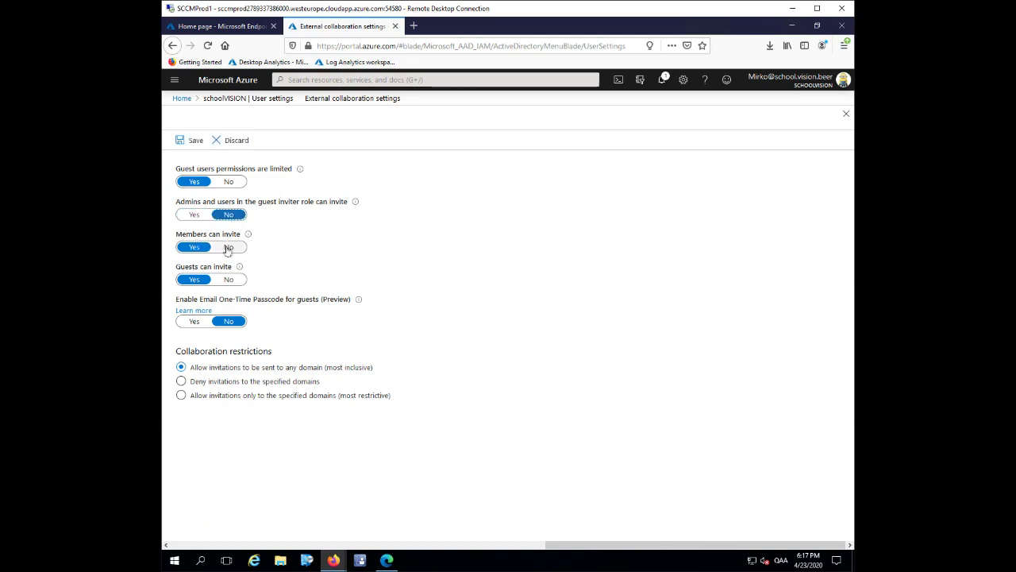
{"action": "left_click", "coordinate": [228, 248]}
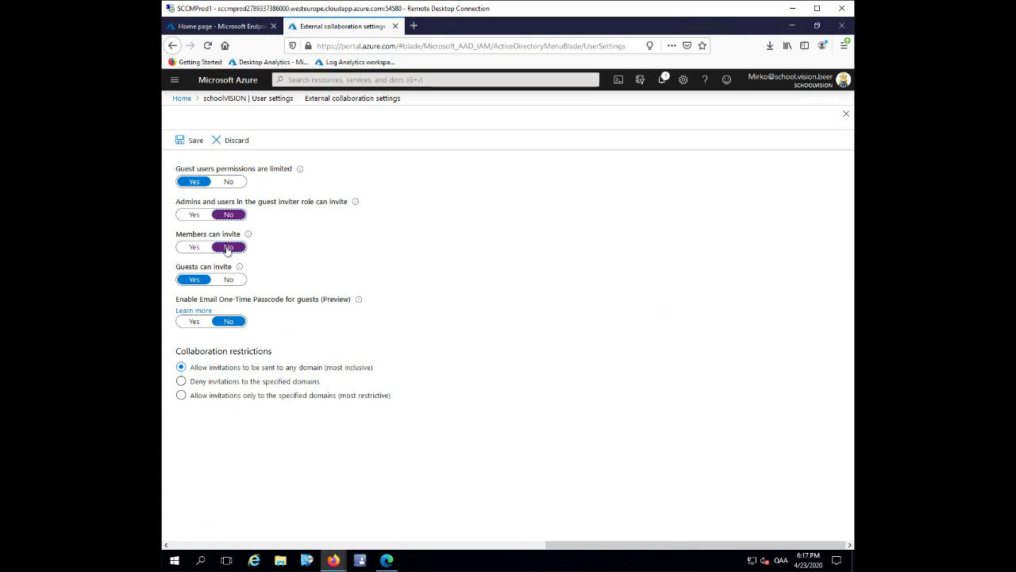
{"action": "key", "text": "Left"}
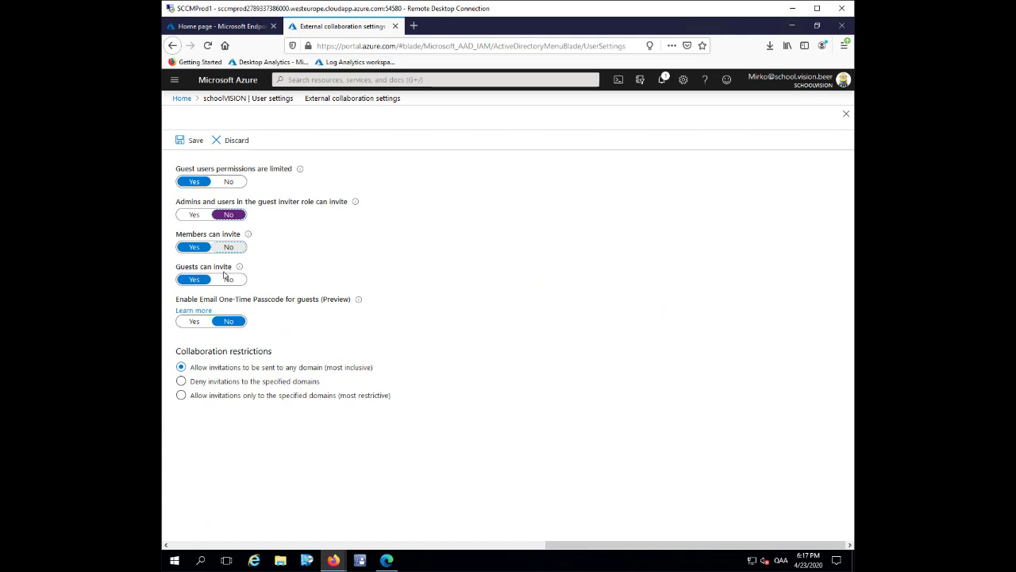
{"action": "left_click", "coordinate": [229, 281]}
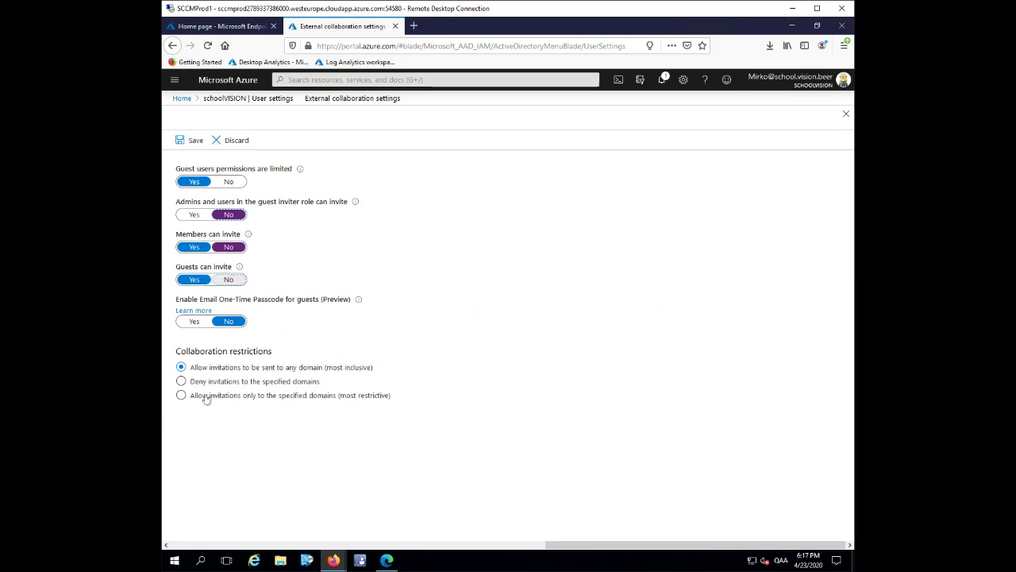
{"action": "left_click", "coordinate": [189, 141]}
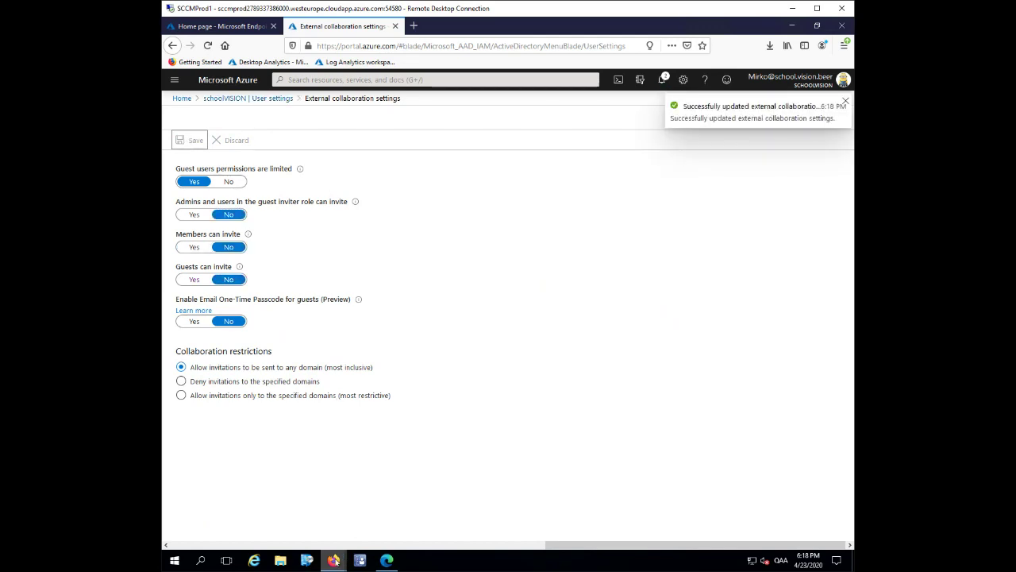
- In the test user's browser window, sign out and sign back in with the same account, entering its password and staying signed in
{"action": "mouse_move", "coordinate": [334, 560]}
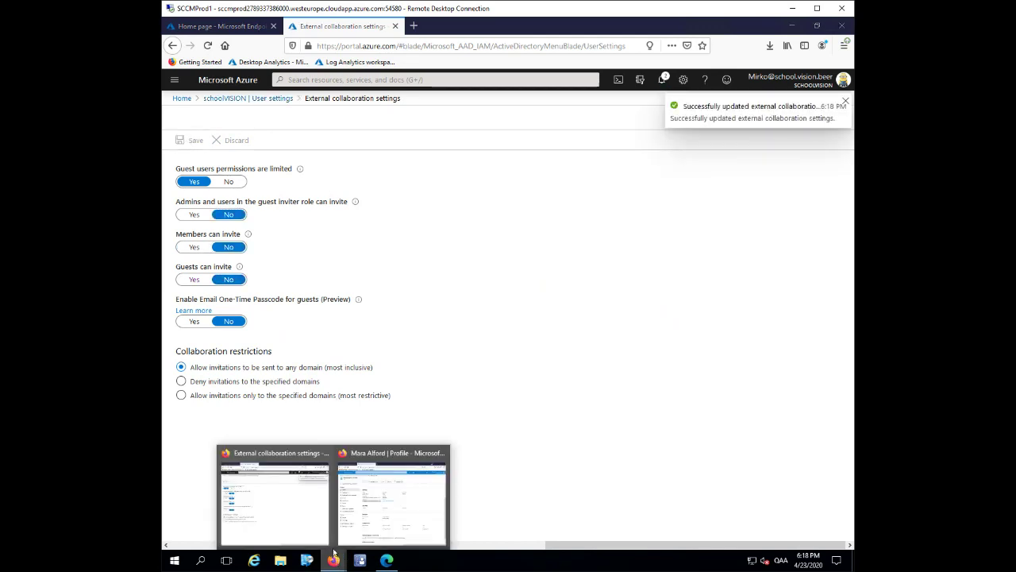
{"action": "left_click", "coordinate": [391, 516]}
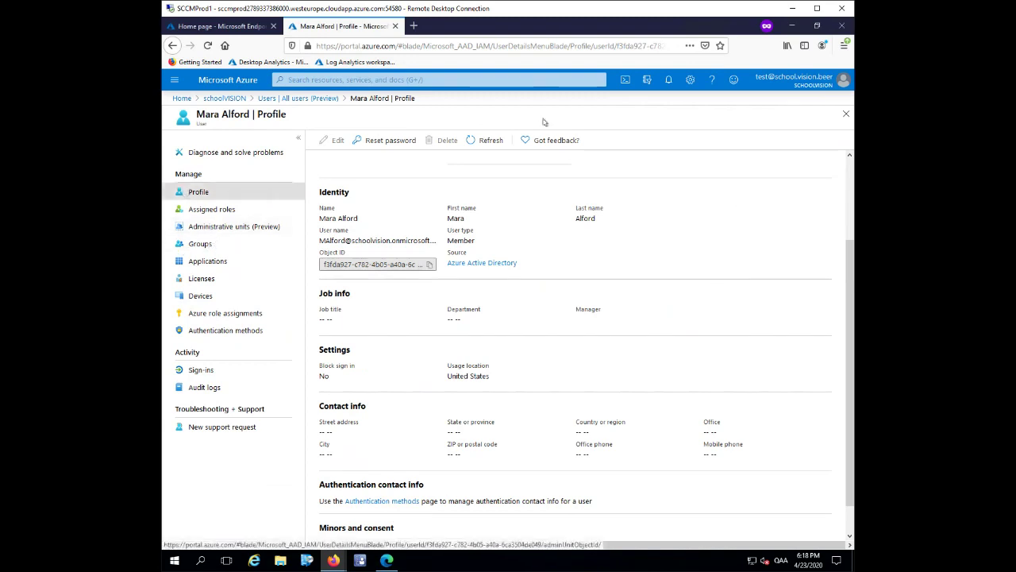
{"action": "left_click", "coordinate": [786, 77]}
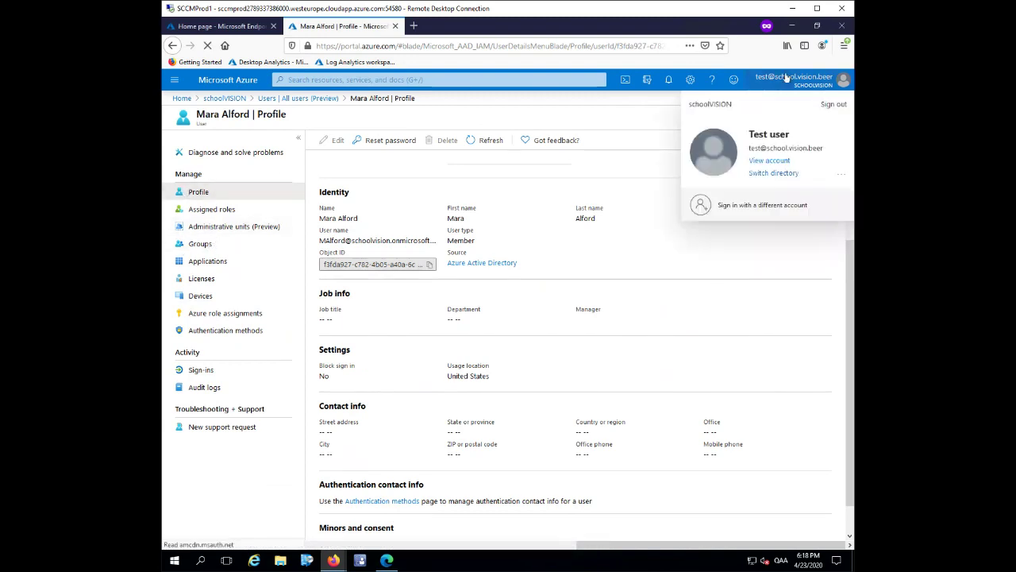
{"action": "left_click", "coordinate": [833, 104]}
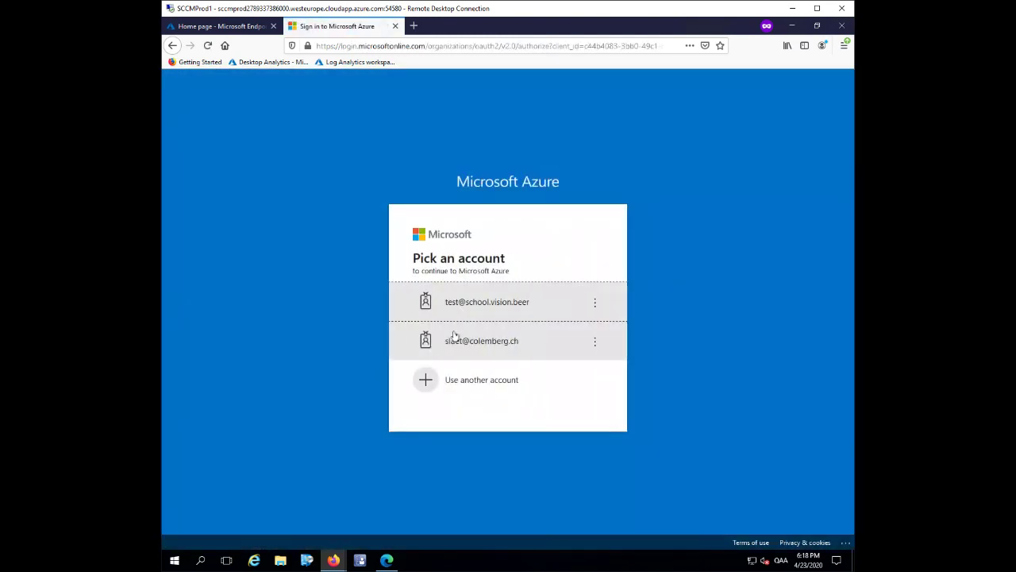
{"action": "left_click", "coordinate": [474, 301]}
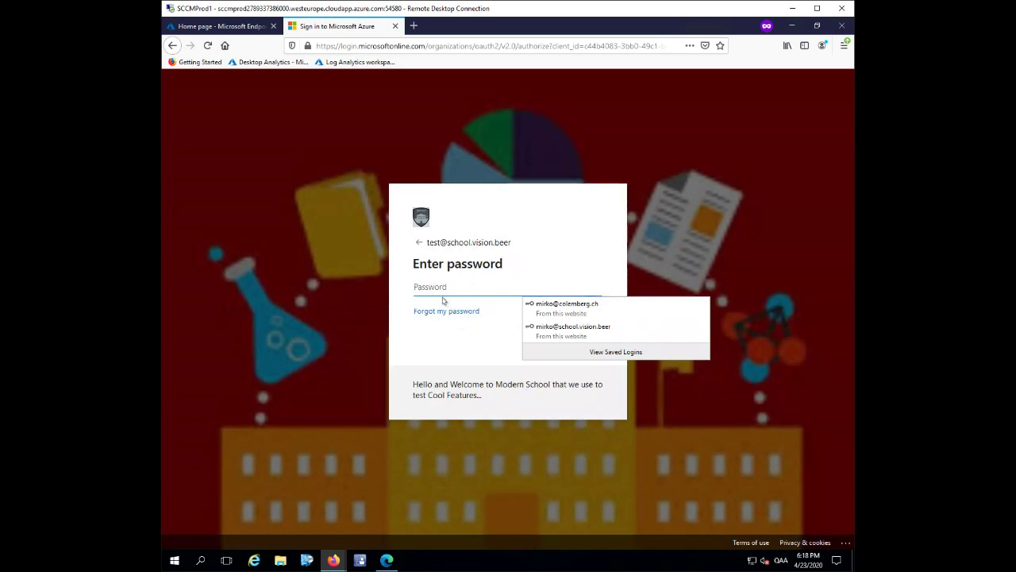
{"action": "left_click", "coordinate": [557, 332]}
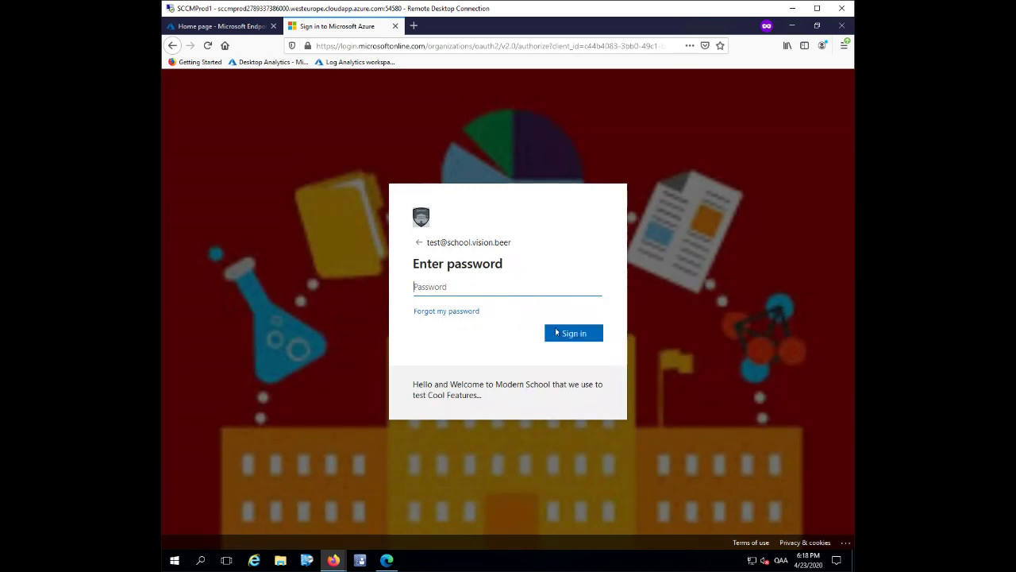
{"action": "left_click", "coordinate": [564, 340]}
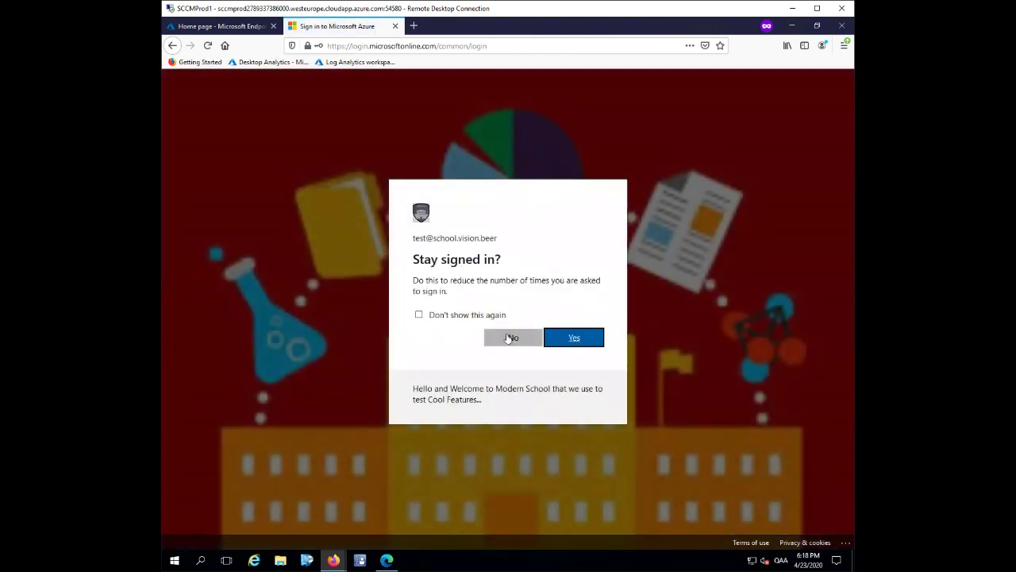
{"action": "left_click", "coordinate": [574, 337]}
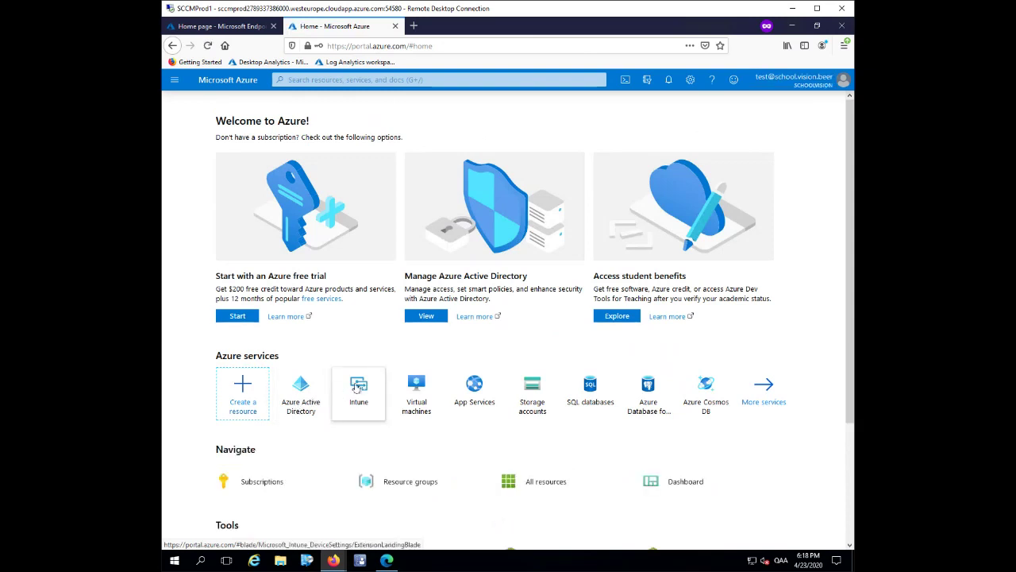
- Check the test account's access to the Microsoft Intune overview and to Azure Active Directory
{"action": "left_click", "coordinate": [356, 387]}
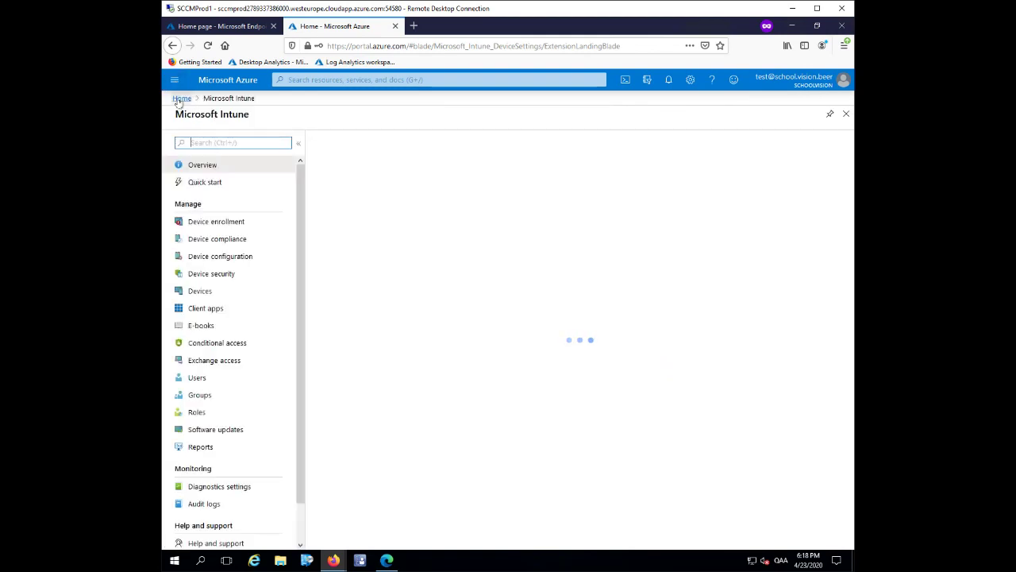
{"action": "left_click", "coordinate": [181, 98]}
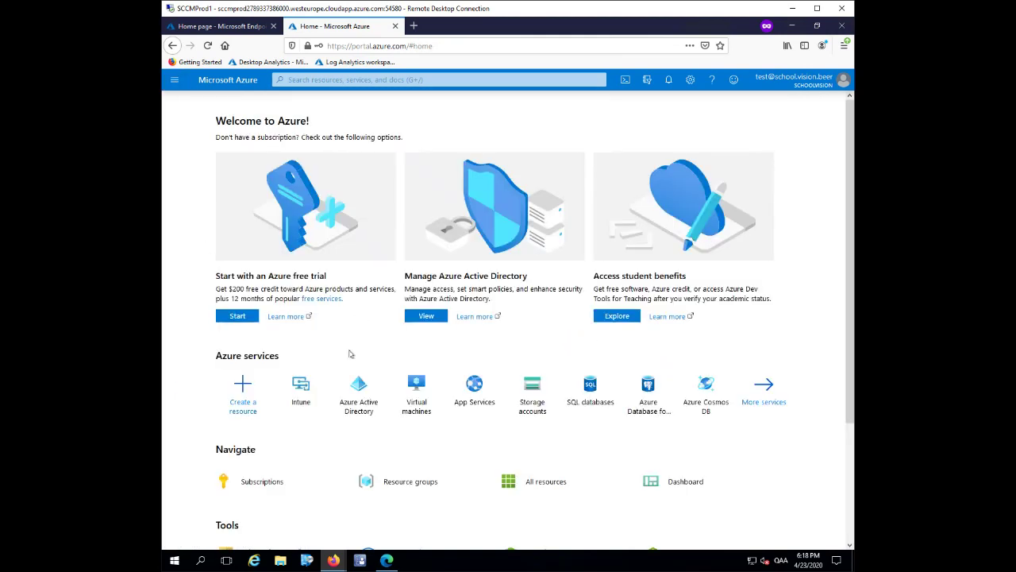
{"action": "left_click", "coordinate": [301, 387]}
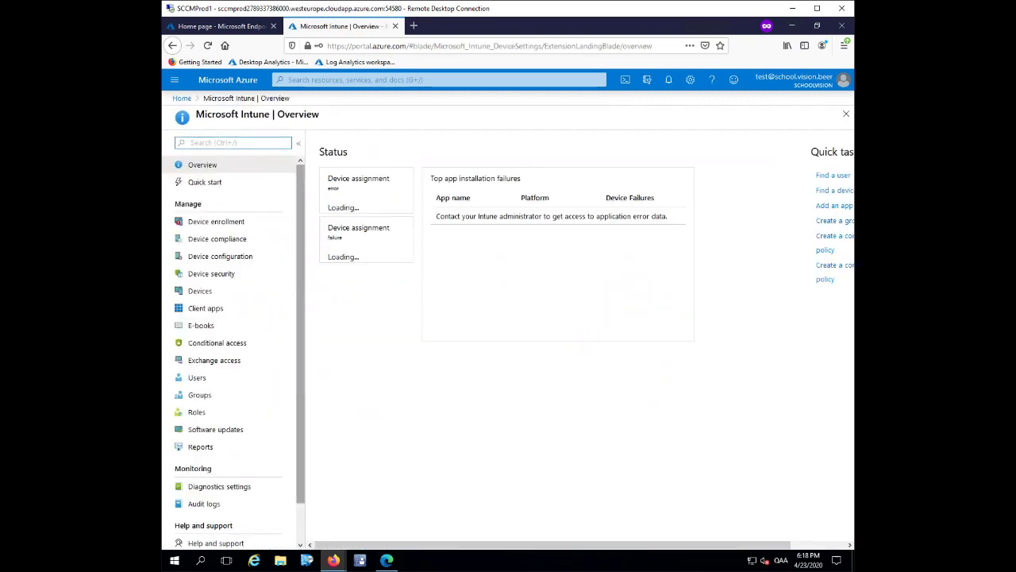
{"action": "left_click", "coordinate": [181, 99]}
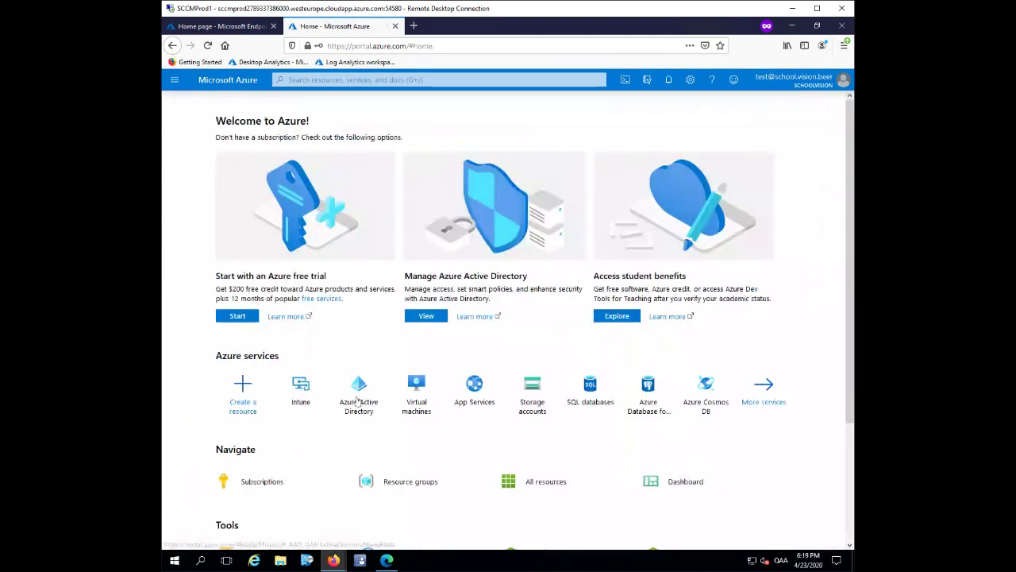
{"action": "left_click", "coordinate": [359, 401]}
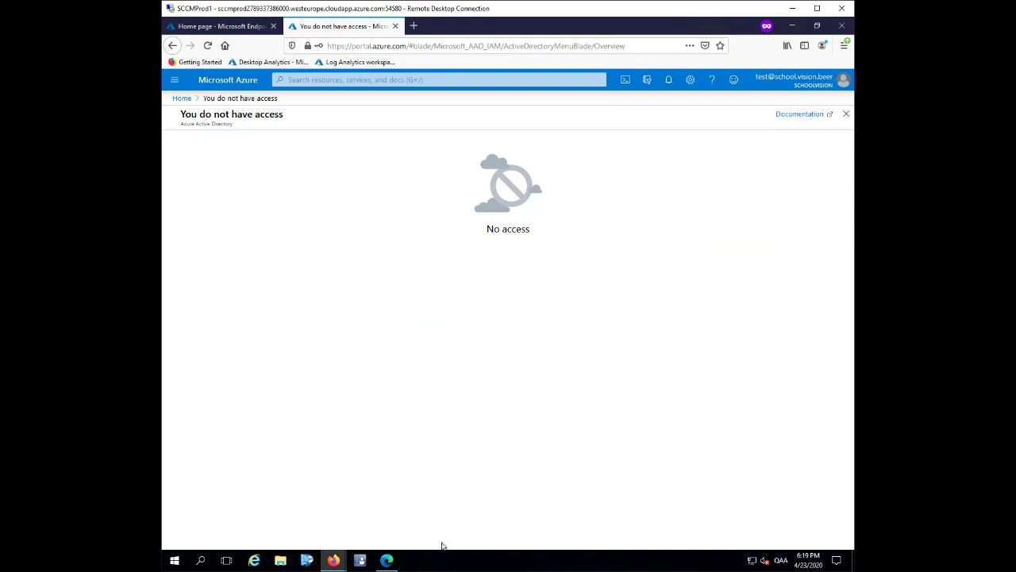
- Switch to the PowerPoint presentation in Edge, start the slide show at New Tenant and advance to RBAC in Azure/Intune
{"action": "left_click", "coordinate": [388, 561]}
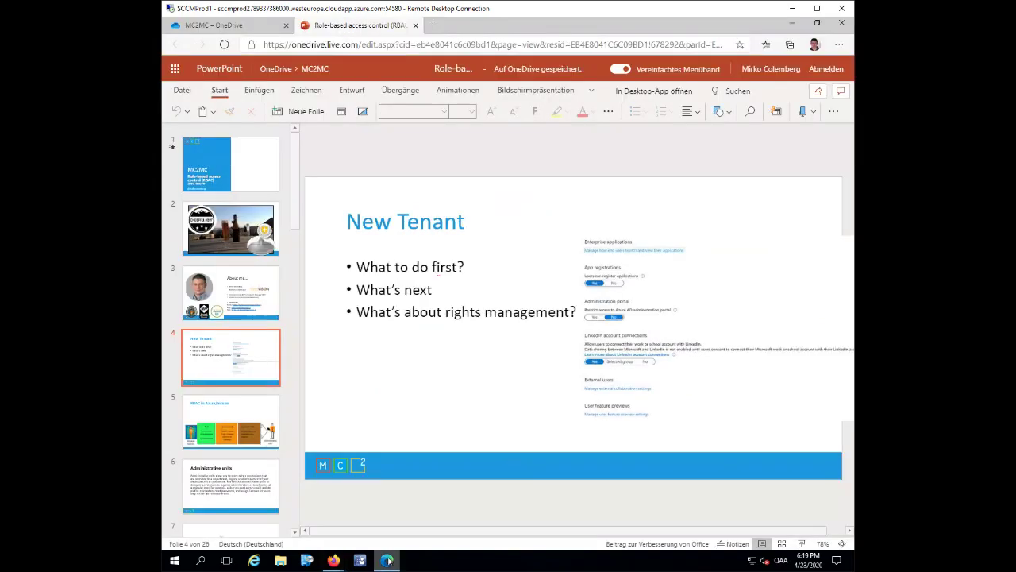
{"action": "left_click", "coordinate": [803, 544]}
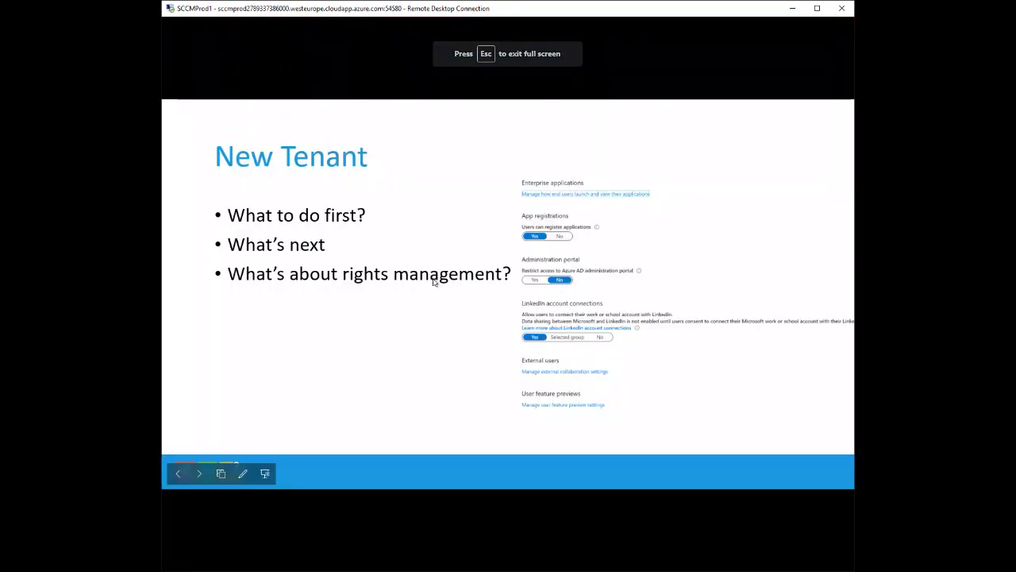
{"action": "key", "text": "Right"}
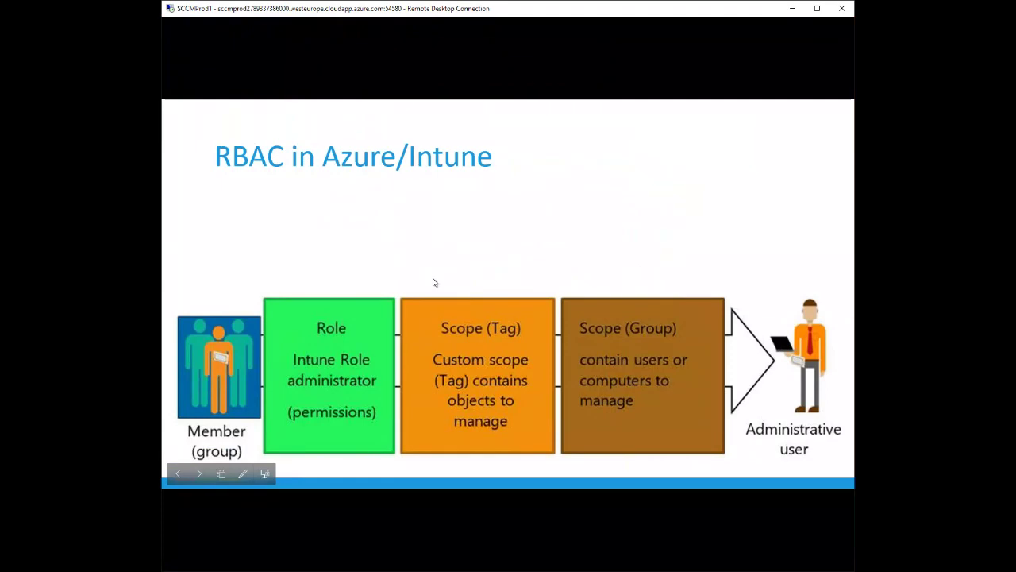
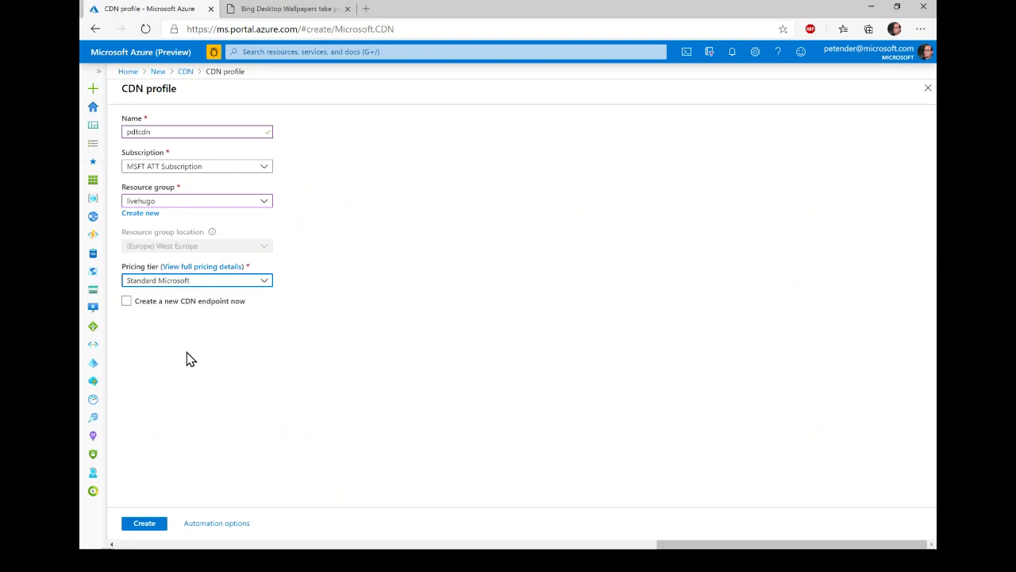
- Create the CDN profile pdtcdn in resource group livehugo with the Standard Microsoft pricing tier
{"action": "left_click", "coordinate": [140, 527]}
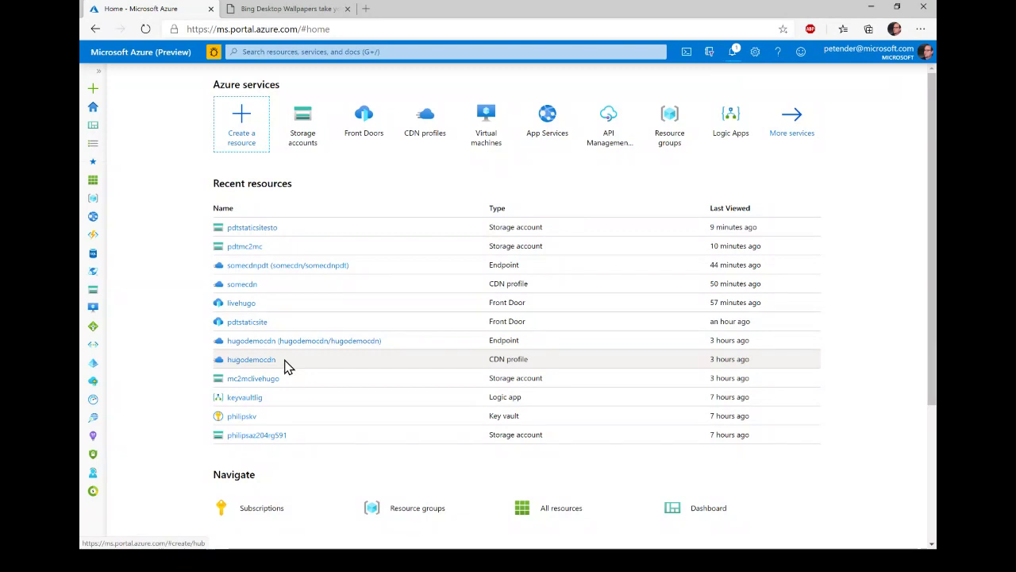
- Open the livehugo Front Door resource from the recent resources
{"action": "left_click", "coordinate": [237, 304]}
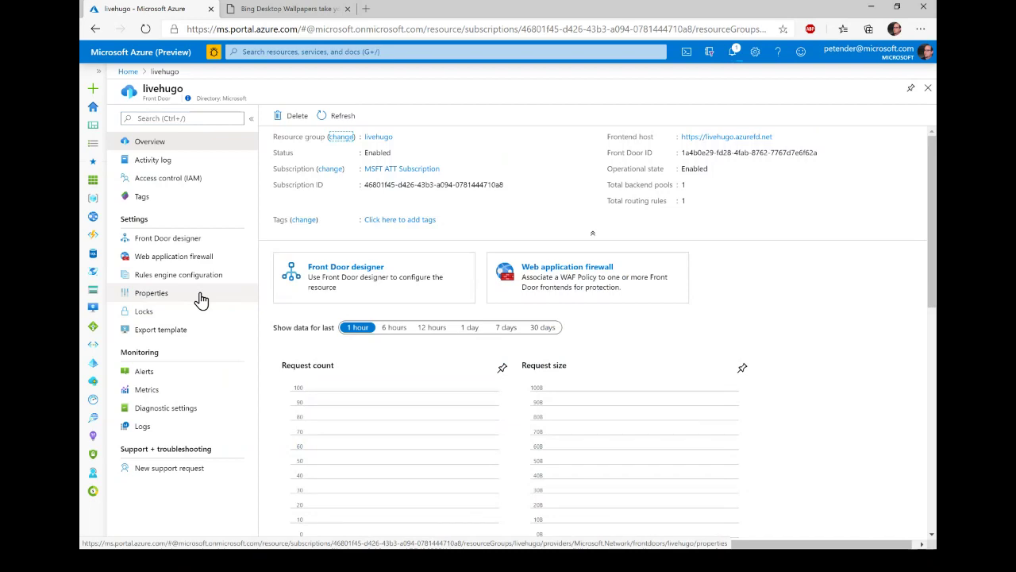
- Open the newly created pdtcdn CDN profile and start an endpoint named pdtcdn with the Custom origin type
{"action": "left_click", "coordinate": [167, 240]}
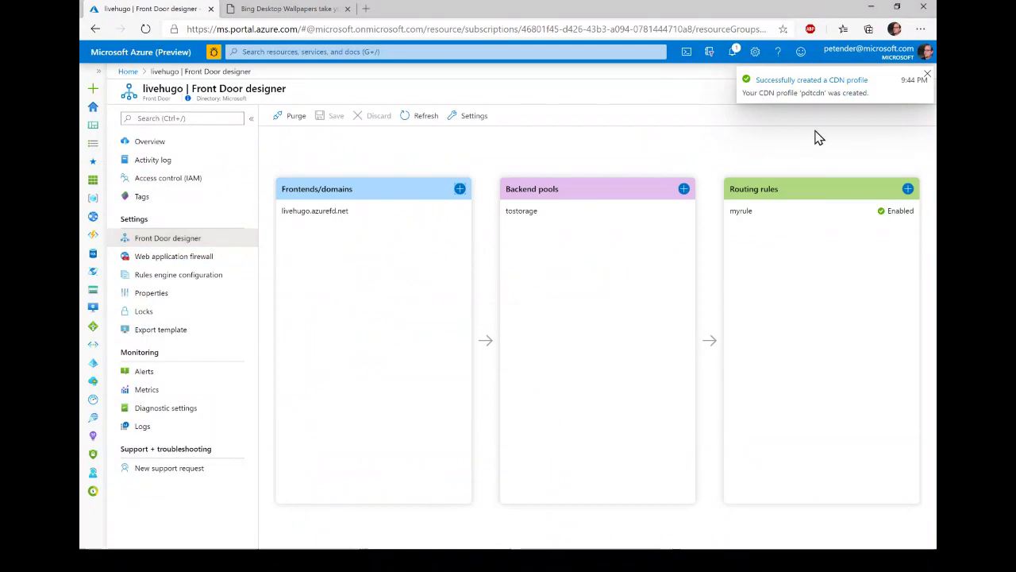
{"action": "left_click", "coordinate": [808, 94]}
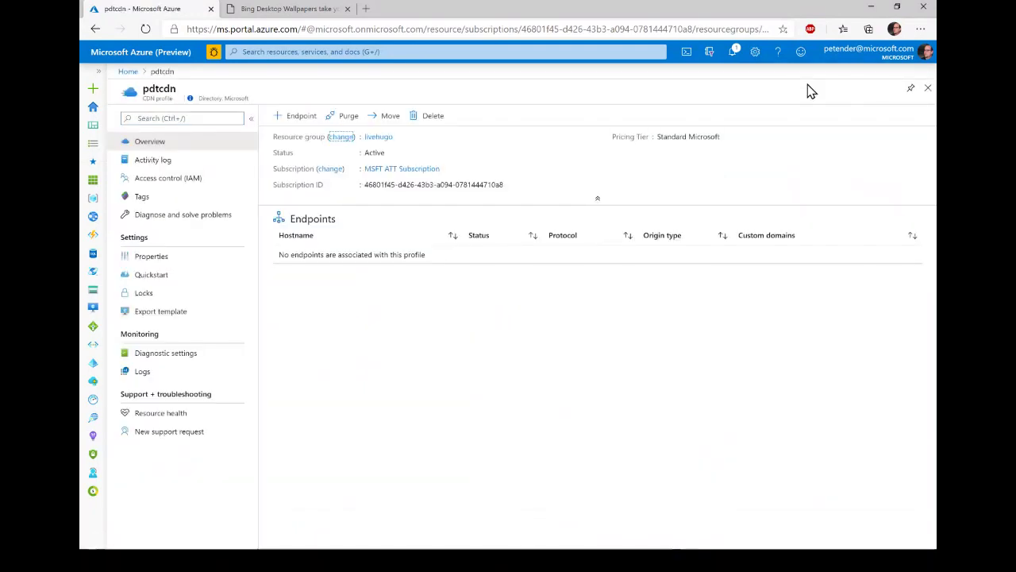
{"action": "left_click", "coordinate": [295, 117]}
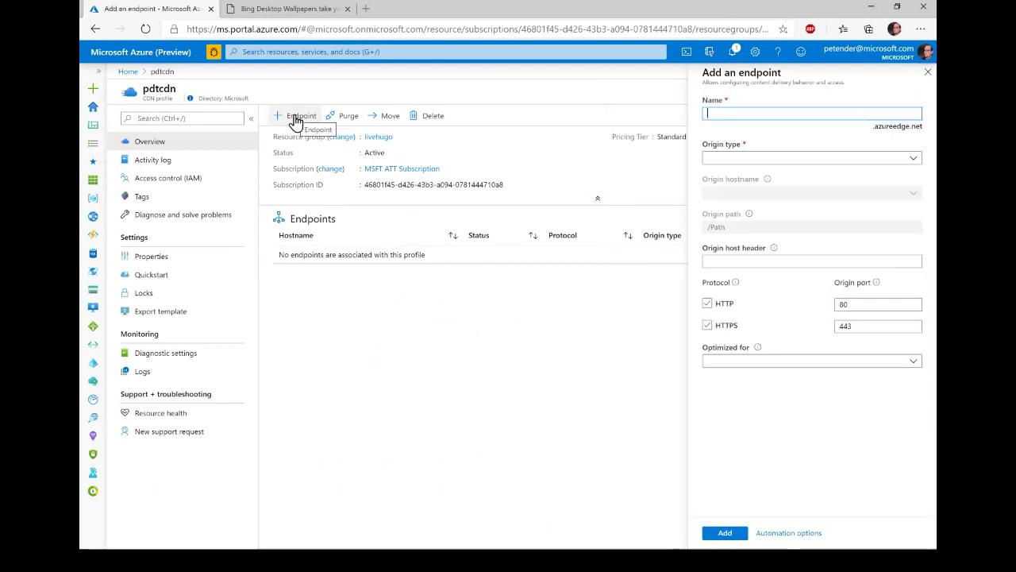
{"action": "type", "text": "pd"}
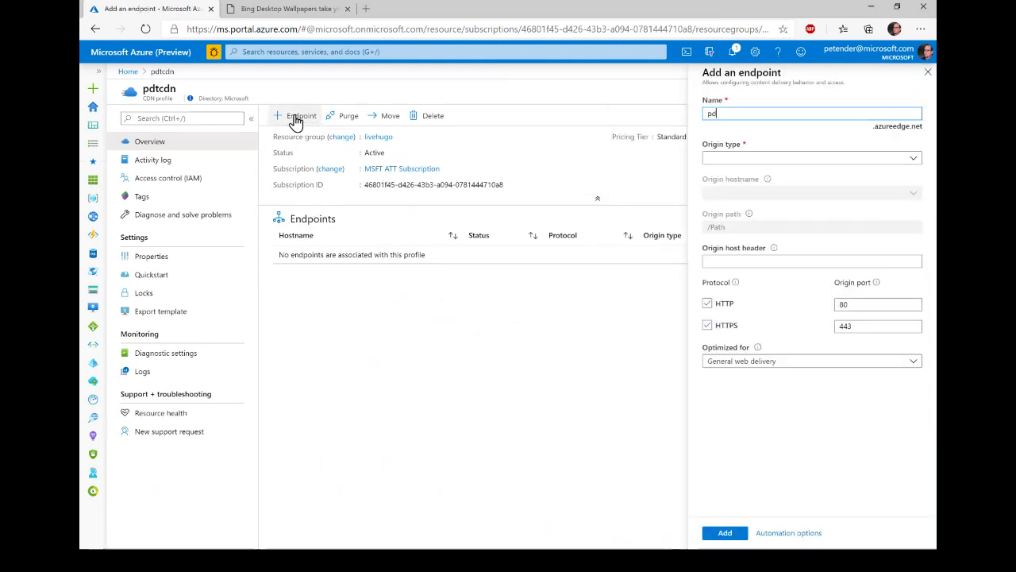
{"action": "type", "text": "tcdn"}
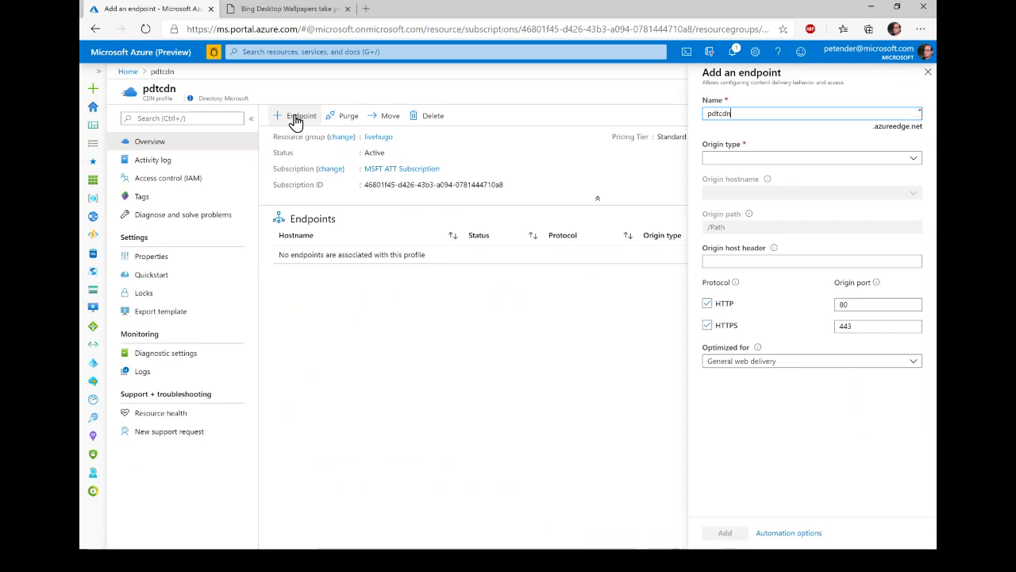
{"action": "left_click", "coordinate": [774, 161]}
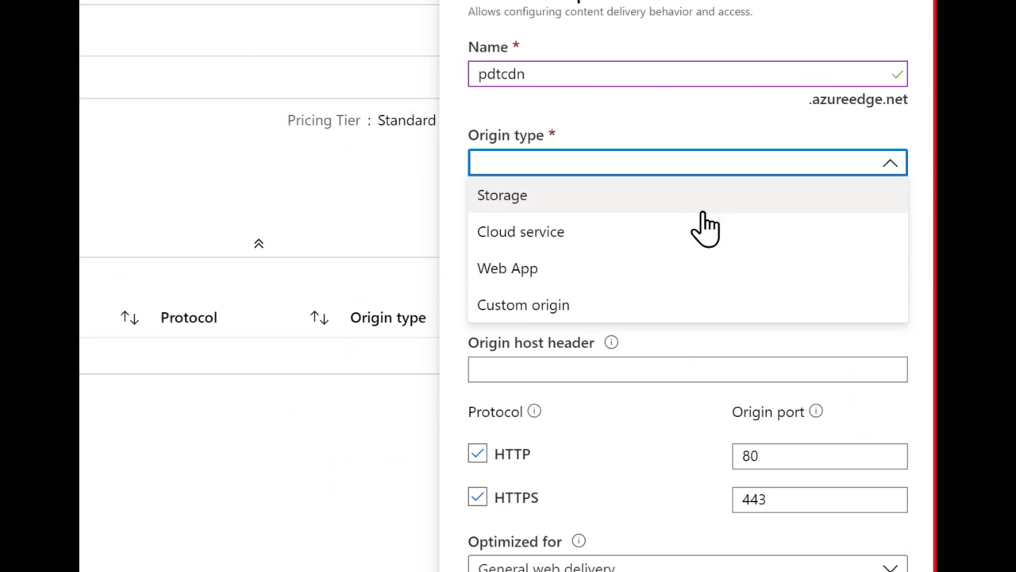
{"action": "left_click", "coordinate": [631, 310]}
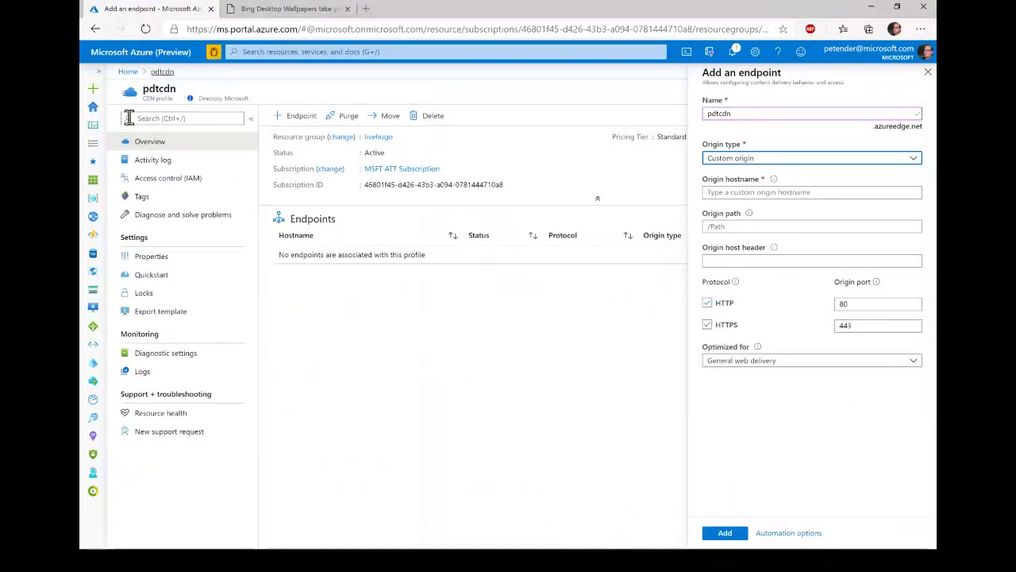
- Open the pdtstaticsitesto storage account in a separate browser tab and copy its static website primary endpoint URL
{"action": "right_click", "coordinate": [91, 291]}
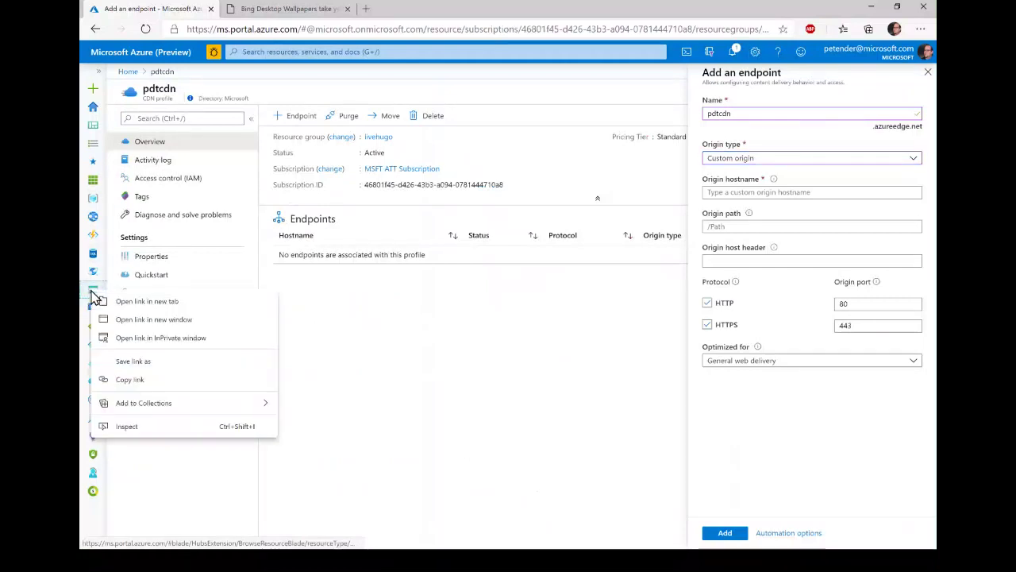
{"action": "left_click", "coordinate": [136, 302]}
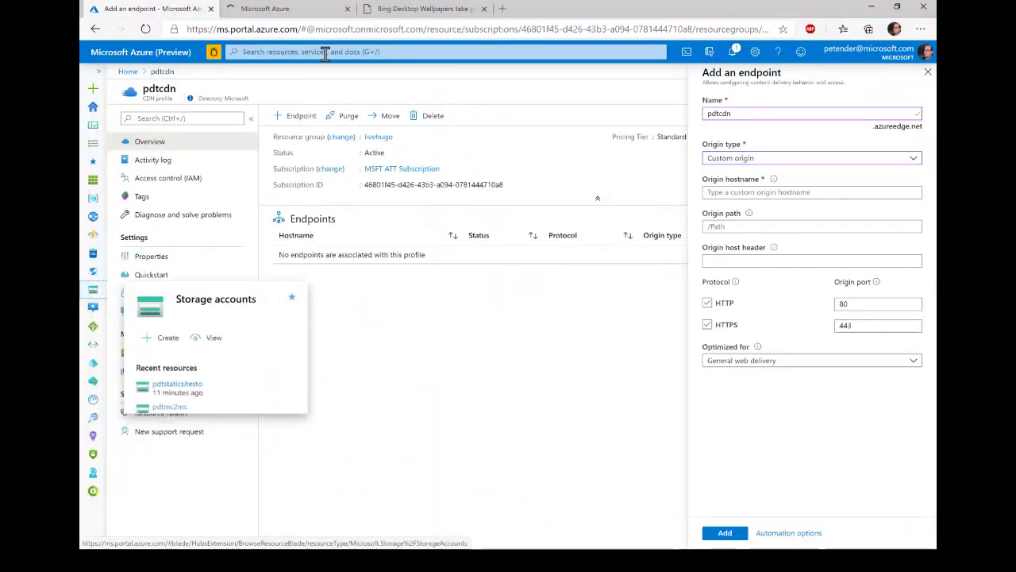
{"action": "left_click", "coordinate": [262, 12]}
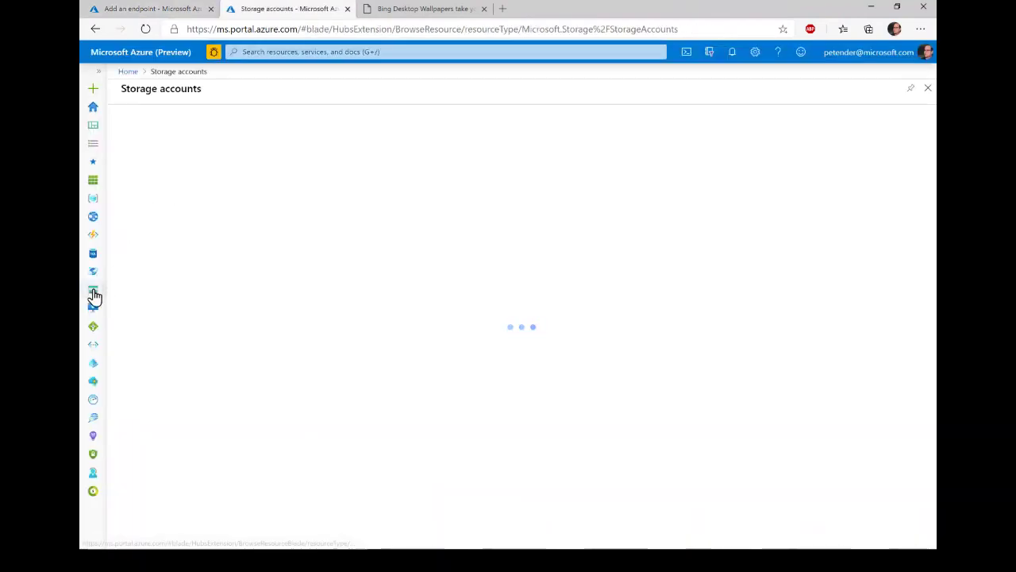
{"action": "mouse_move", "coordinate": [94, 296]}
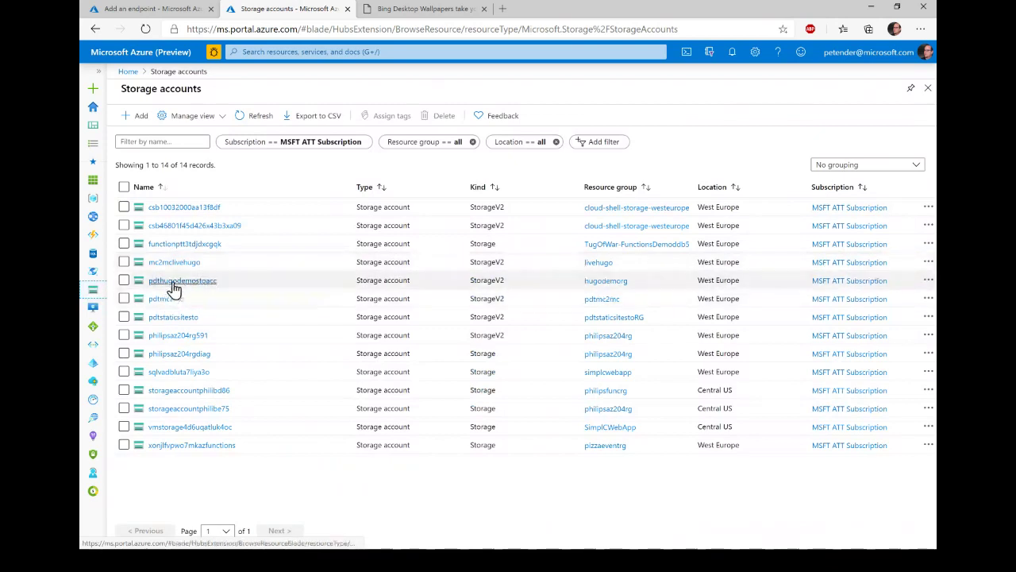
{"action": "left_click", "coordinate": [173, 317]}
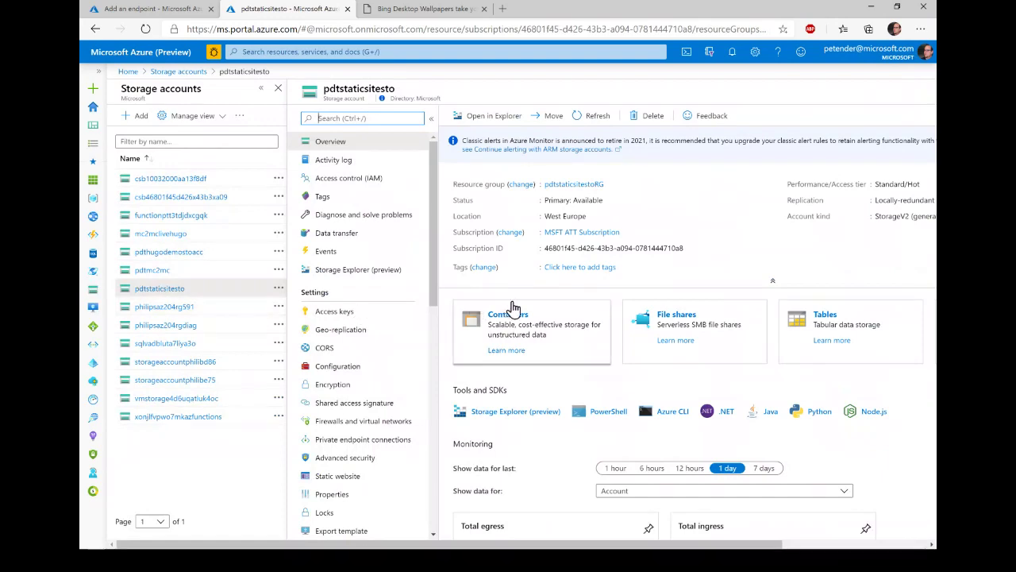
{"action": "scroll", "coordinate": [357, 370], "scroll_direction": "down", "scroll_amount": 3}
{"action": "left_click", "coordinate": [354, 355]}
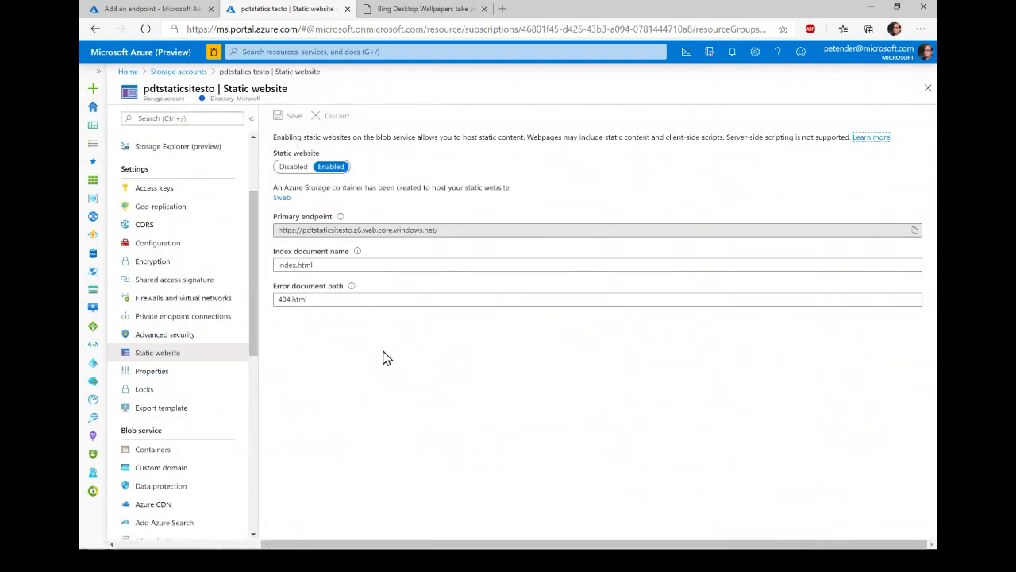
{"action": "left_click_drag", "start_coordinate": [452, 230], "coordinate": [270, 229]}
{"action": "key", "text": "ctrl+c"}
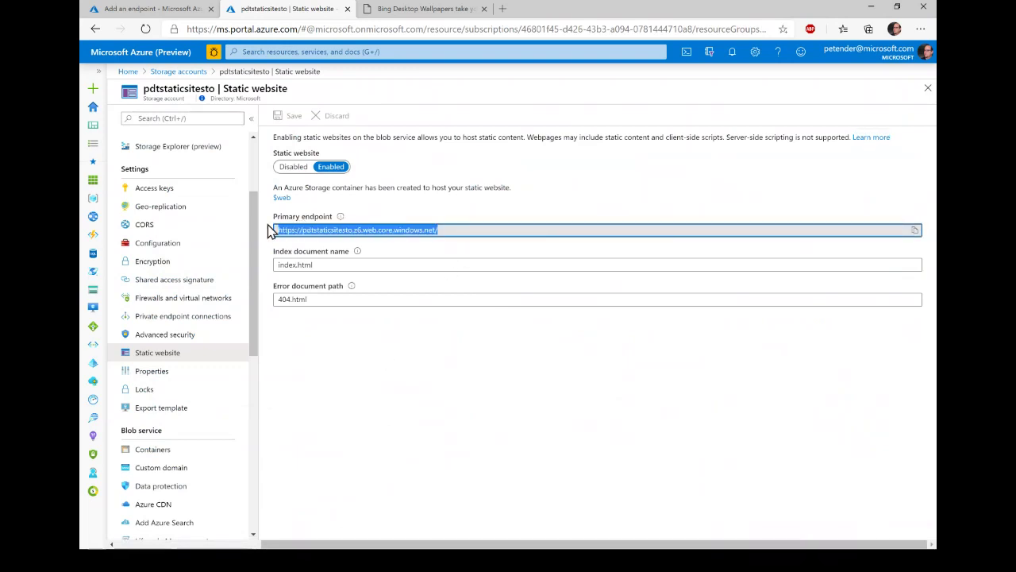
{"action": "left_click", "coordinate": [119, 9]}
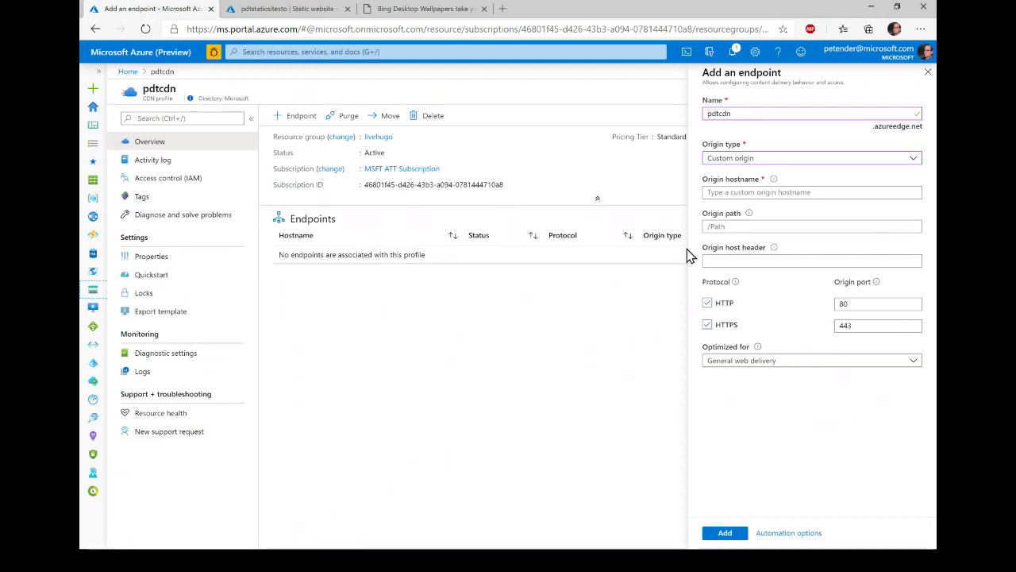
{"action": "left_click", "coordinate": [740, 194]}
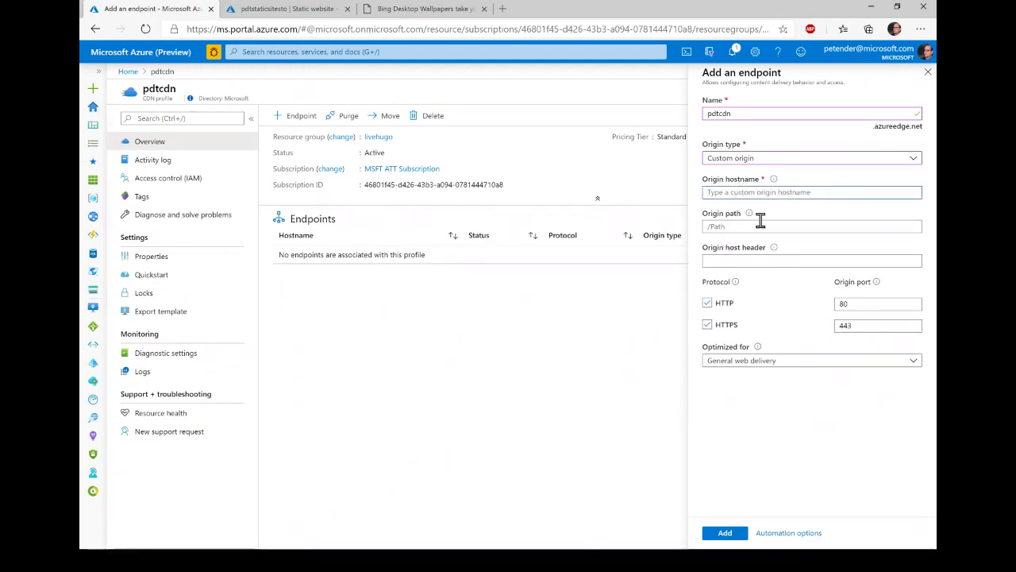
{"action": "key", "text": "ctrl+v"}
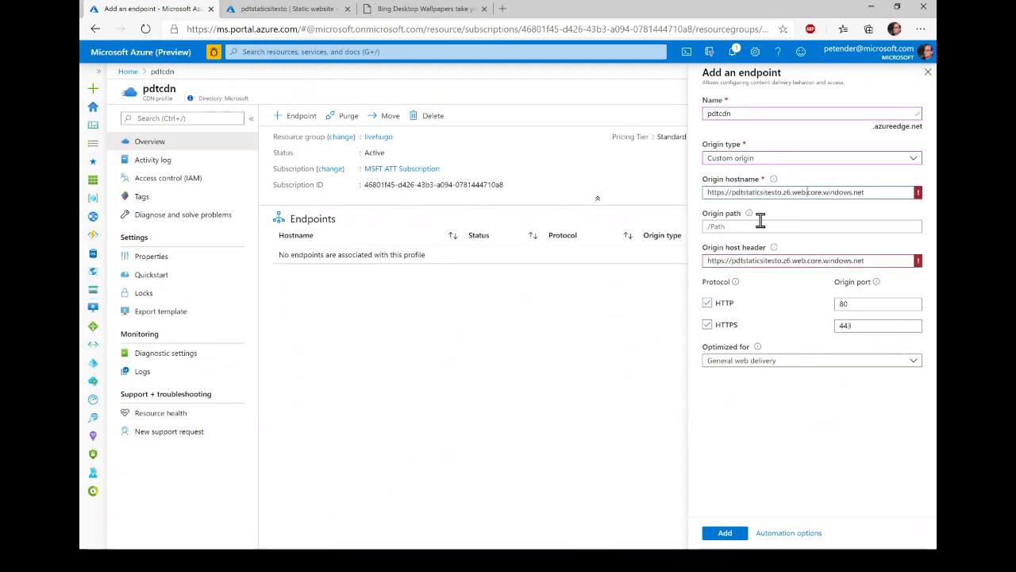
{"action": "key", "text": "Home"}
{"action": "key", "text": "Delete"}
{"action": "key", "text": "Delete"}
{"action": "key", "text": "Delete"}
{"action": "key", "text": "Delete"}
{"action": "key", "text": "Delete"}
{"action": "key", "text": "Delete"}
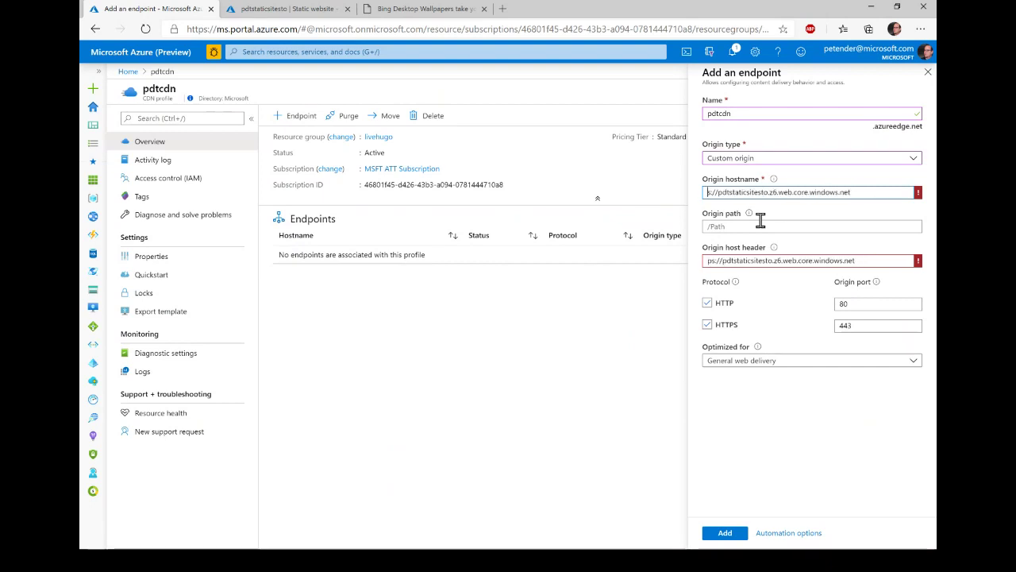
{"action": "key", "text": "Delete"}
{"action": "key", "text": "Delete"}
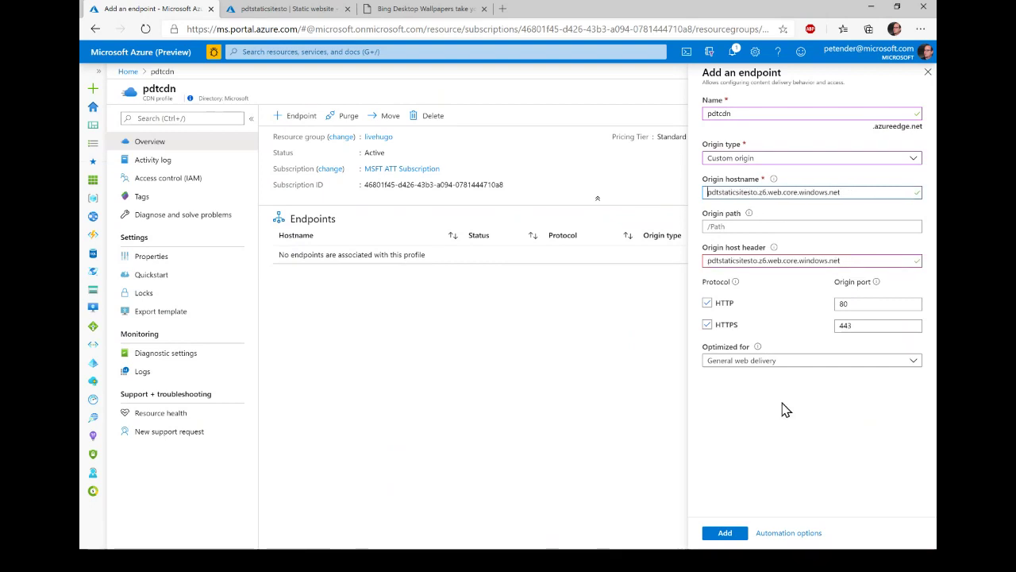
- Keep the optimization at General web delivery and add the pdtcdn endpoint to the profile
{"action": "left_click", "coordinate": [799, 367]}
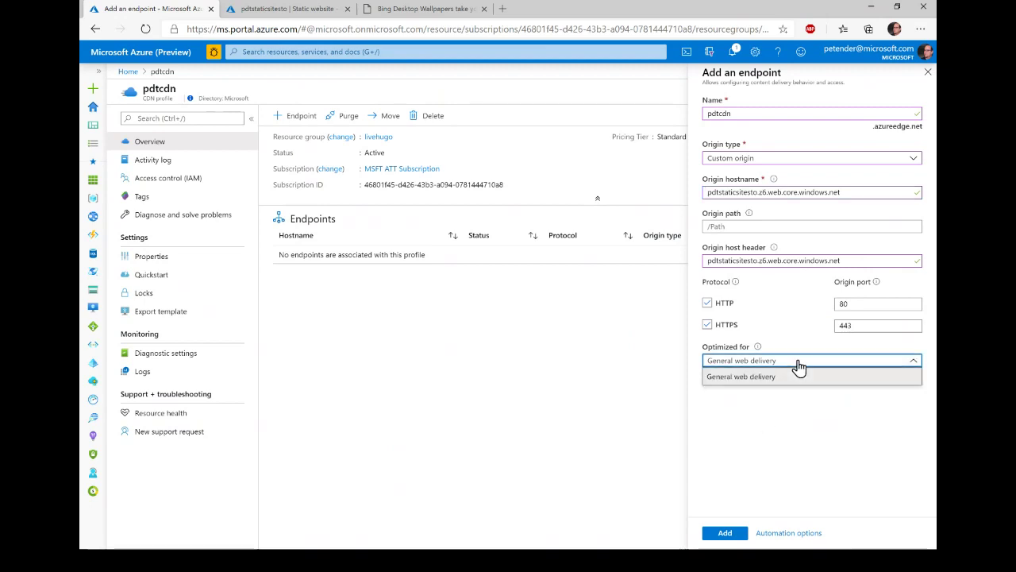
{"action": "left_click", "coordinate": [810, 415]}
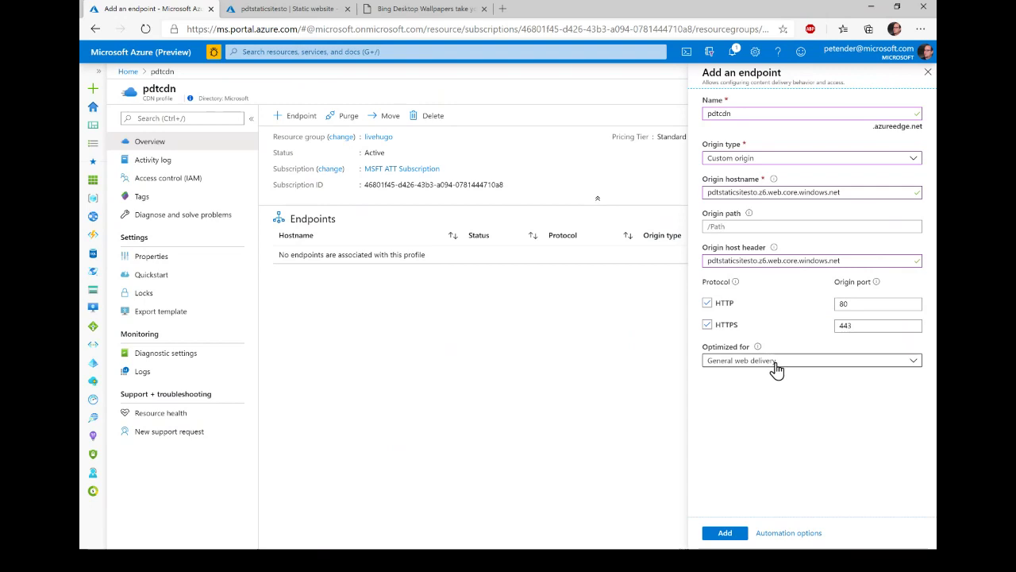
{"action": "left_click", "coordinate": [726, 535]}
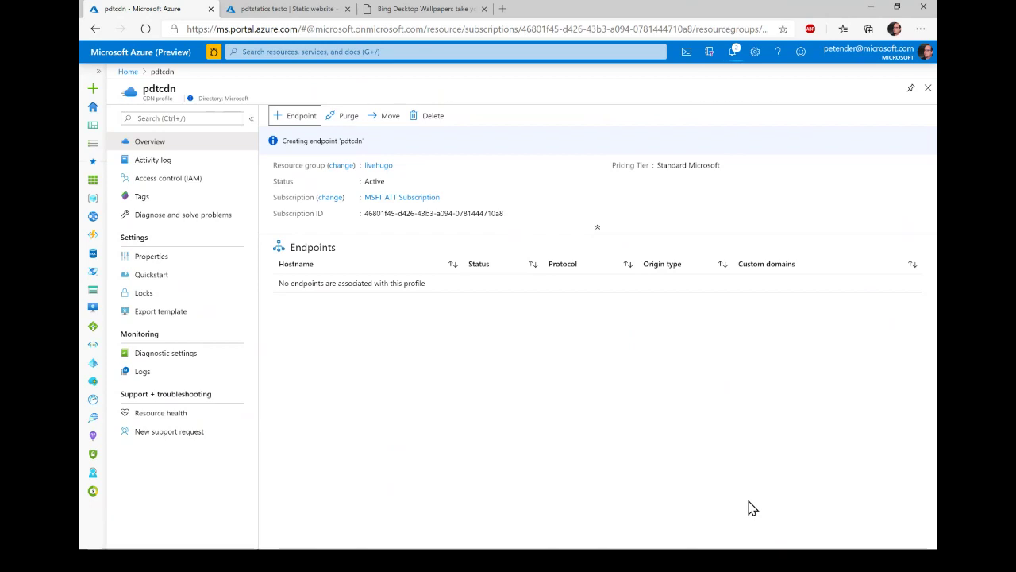
- Leave the pdtcdn profile, find the CDN profiles through the portal search and open the hugodemocdn profile's endpoint
{"action": "left_click", "coordinate": [927, 88]}
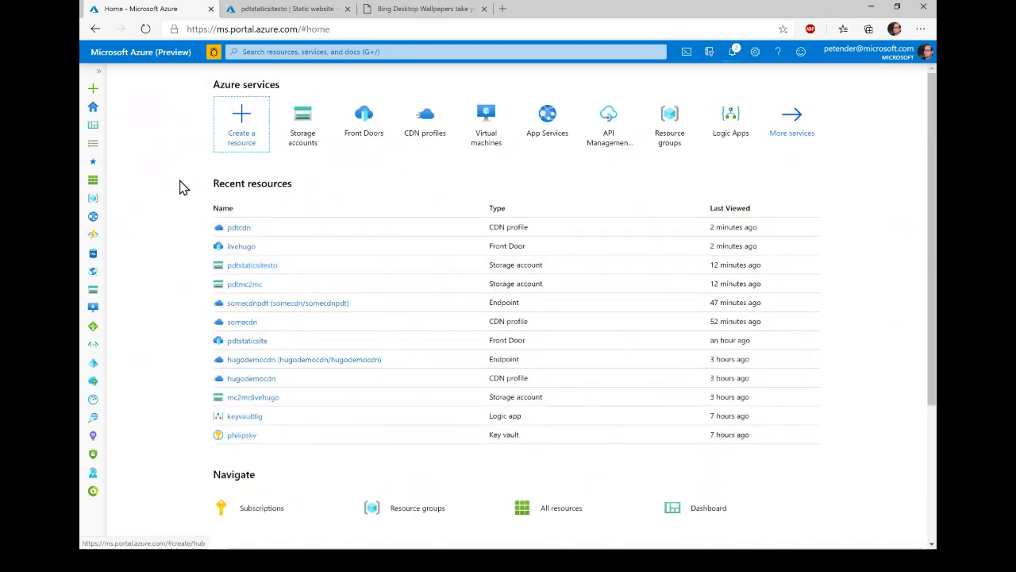
{"action": "left_click", "coordinate": [238, 247]}
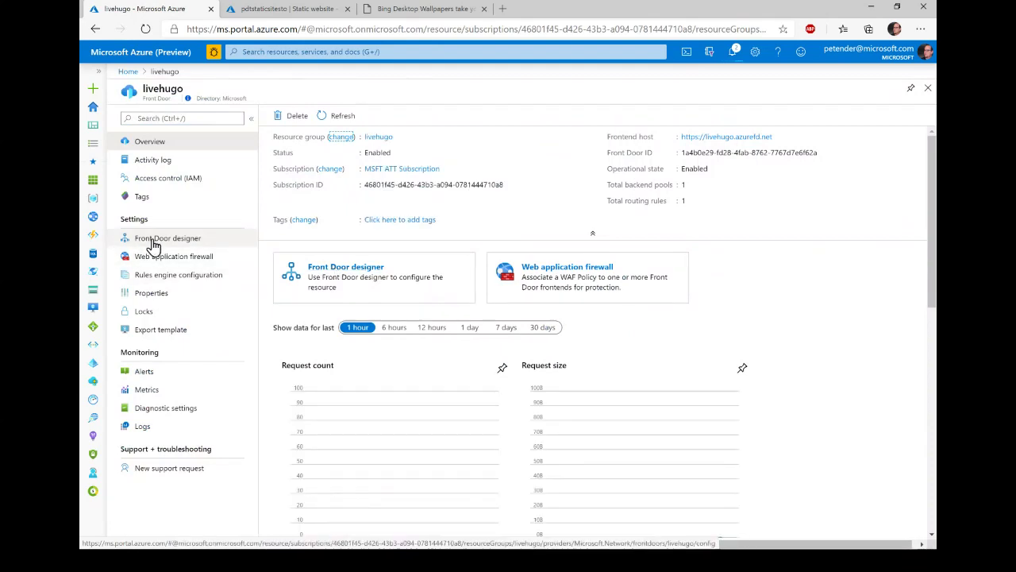
{"action": "left_click", "coordinate": [279, 51]}
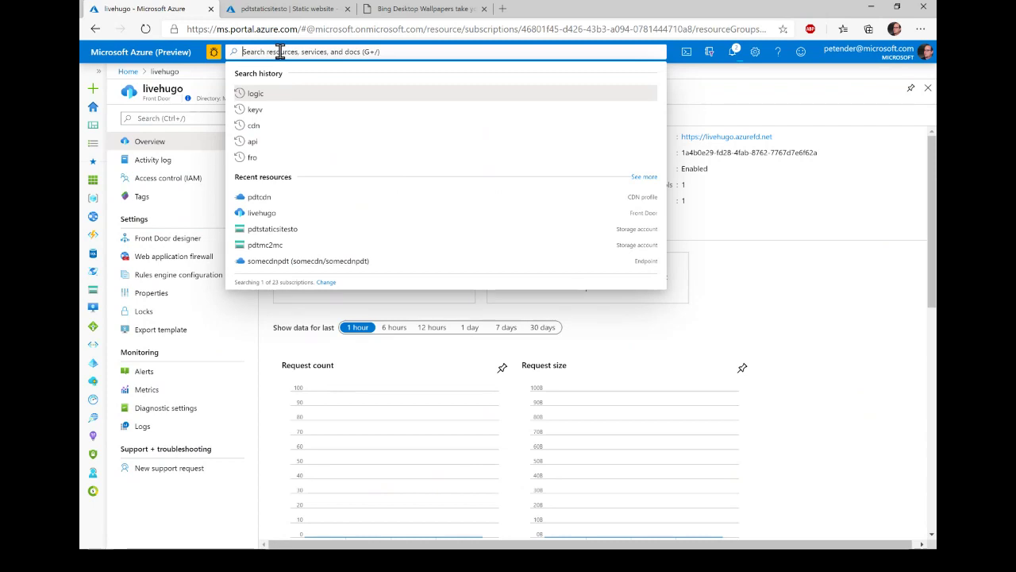
{"action": "type", "text": "cdn"}
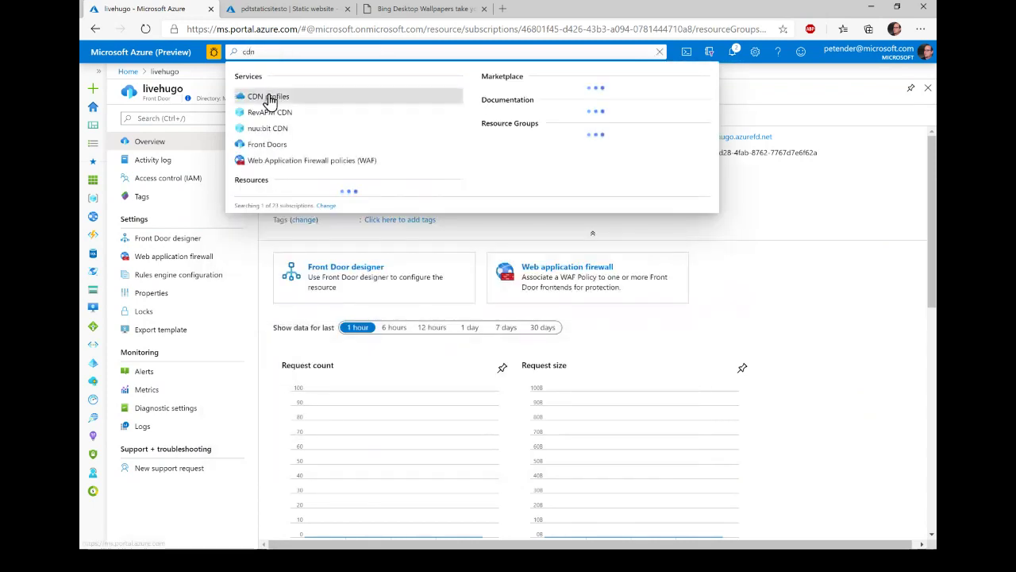
{"action": "left_click", "coordinate": [268, 97]}
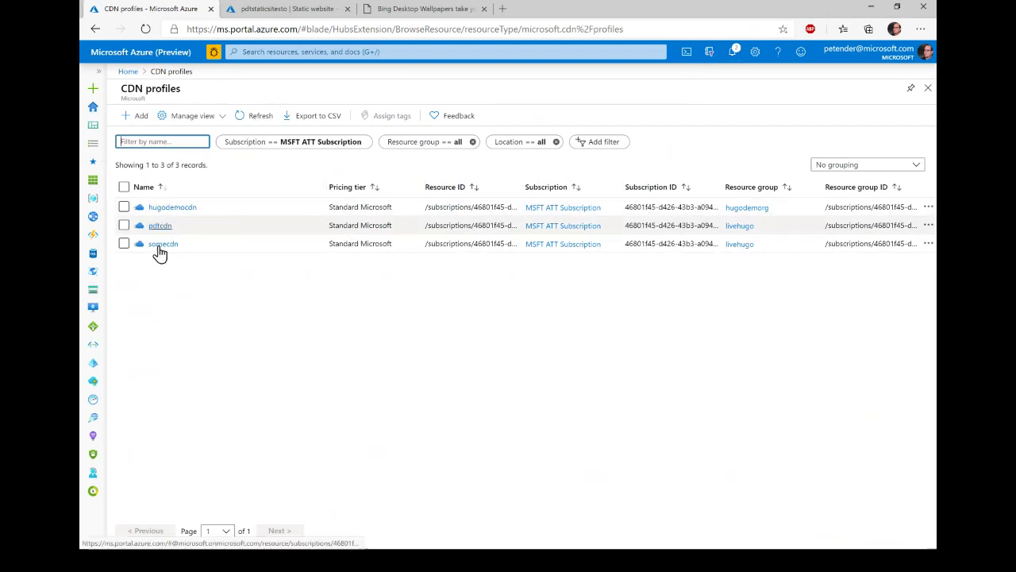
{"action": "left_click", "coordinate": [177, 208]}
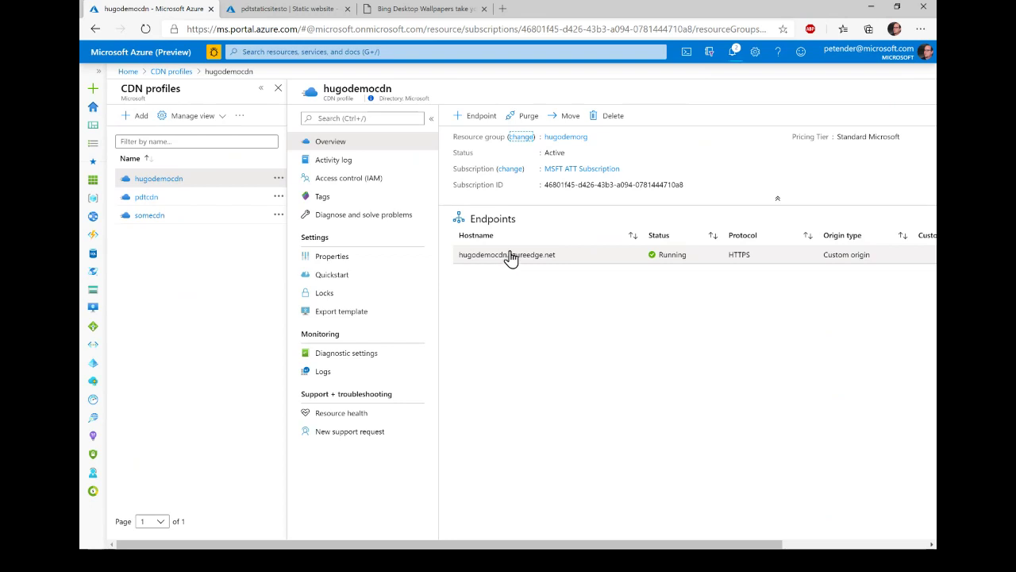
{"action": "left_click", "coordinate": [511, 259]}
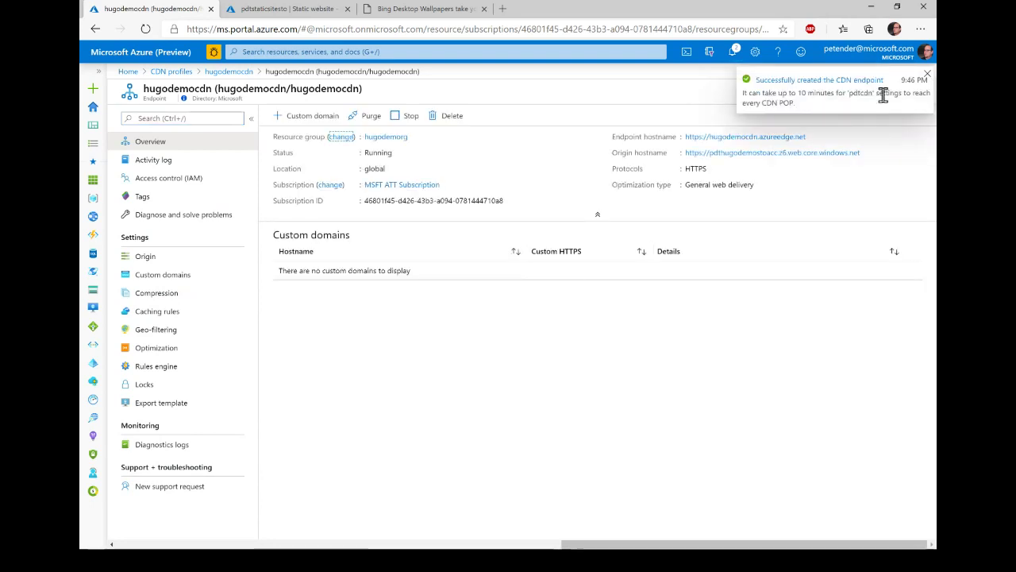
{"action": "left_click", "coordinate": [928, 78]}
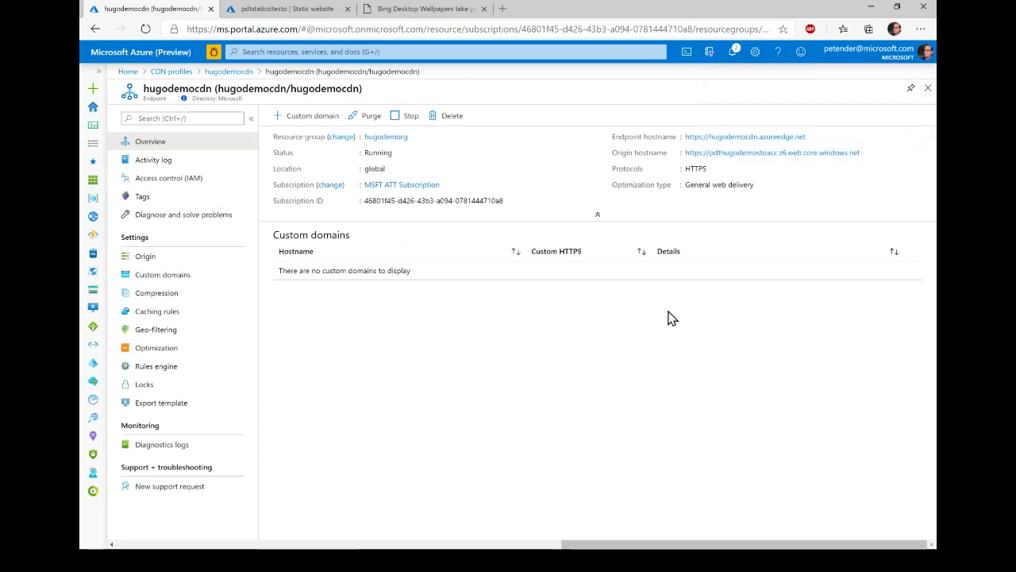
- Add a URL rewrite action to the Global rule in the hugodemocdn endpoint's rules engine
{"action": "left_click", "coordinate": [173, 370]}
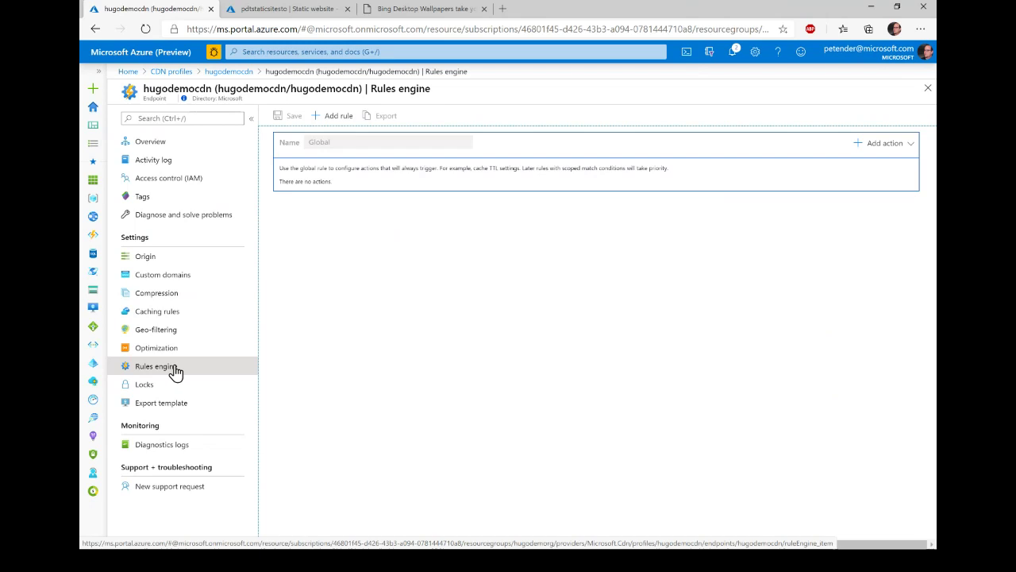
{"action": "left_click", "coordinate": [890, 146]}
{"action": "left_click", "coordinate": [855, 258]}
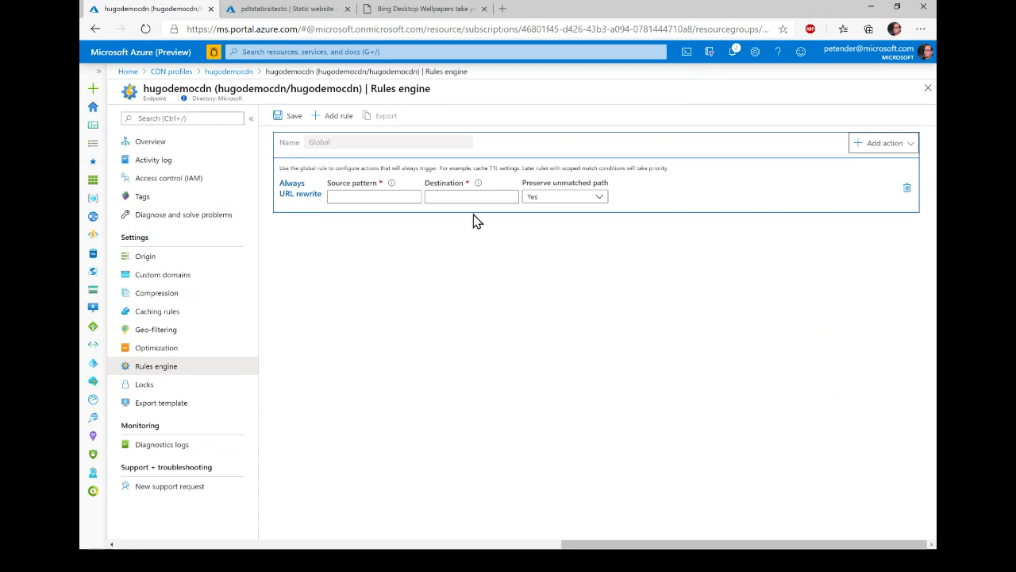
- Set the URL rewrite's source pattern to / and destination to /docs/, and save the rule
{"action": "left_click", "coordinate": [408, 195]}
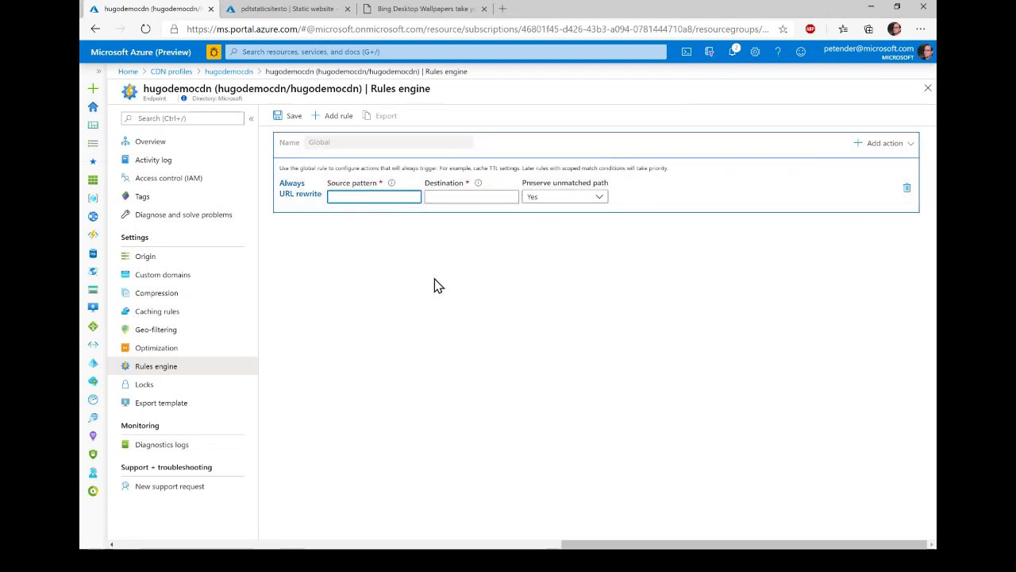
{"action": "type", "text": "/"}
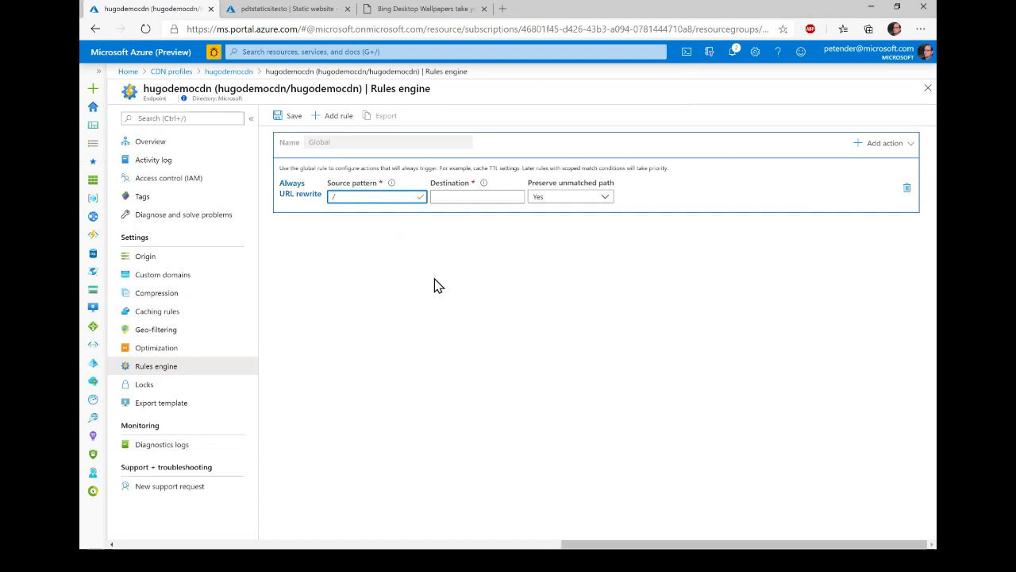
{"action": "key", "text": "Tab"}
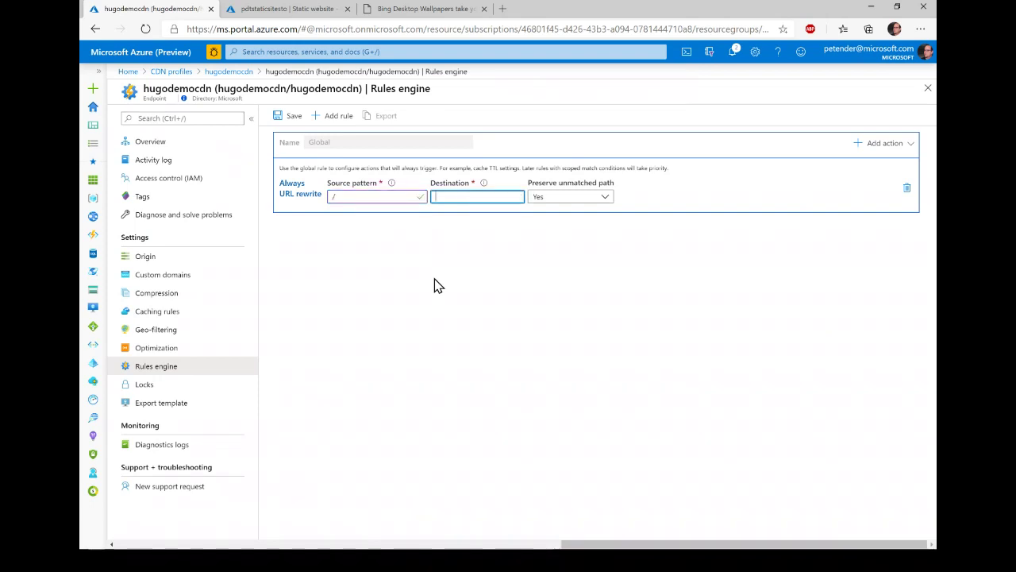
{"action": "type", "text": "/"}
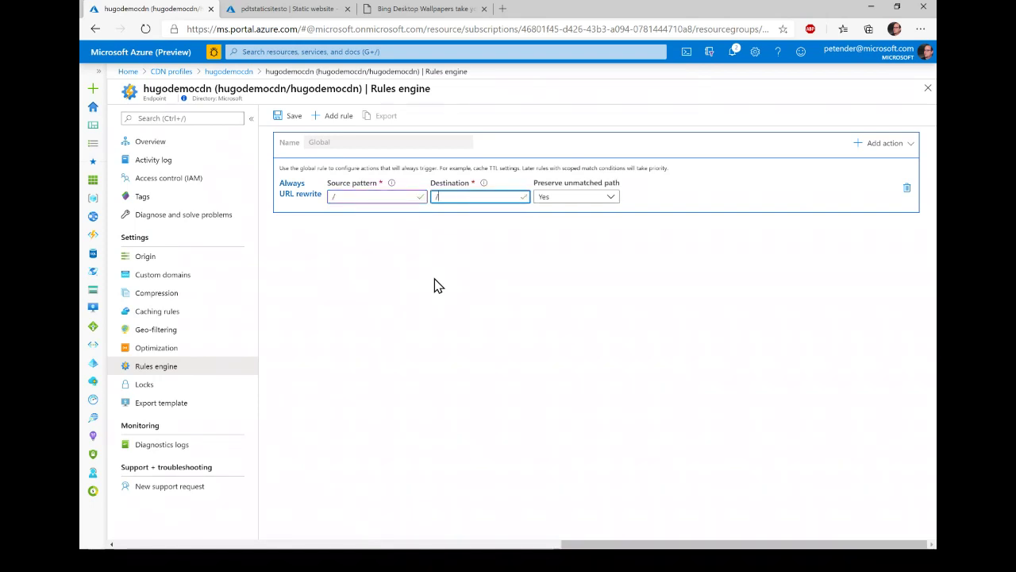
{"action": "type", "text": "docs"}
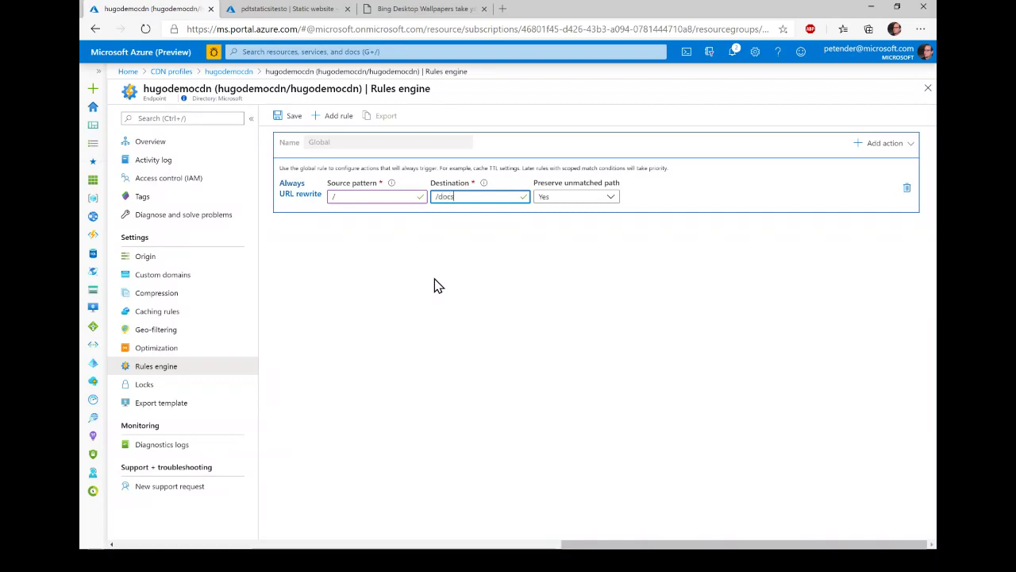
{"action": "type", "text": "/"}
{"action": "left_click", "coordinate": [292, 116]}
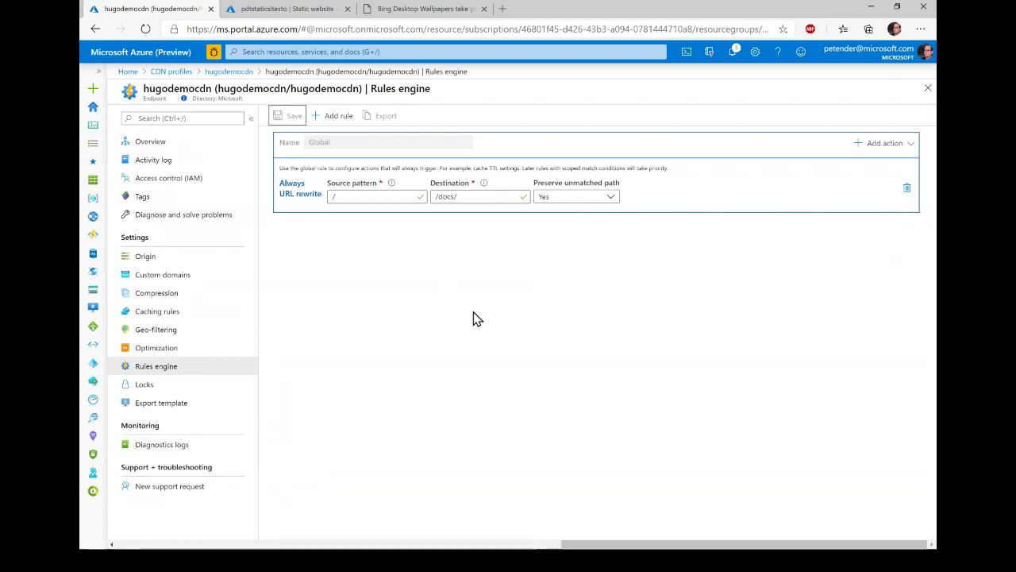
- In the second portal tab, find the CDN profiles by searching for cdn and open the somecdn profile's somecdnpdt endpoint
{"action": "left_click", "coordinate": [503, 8]}
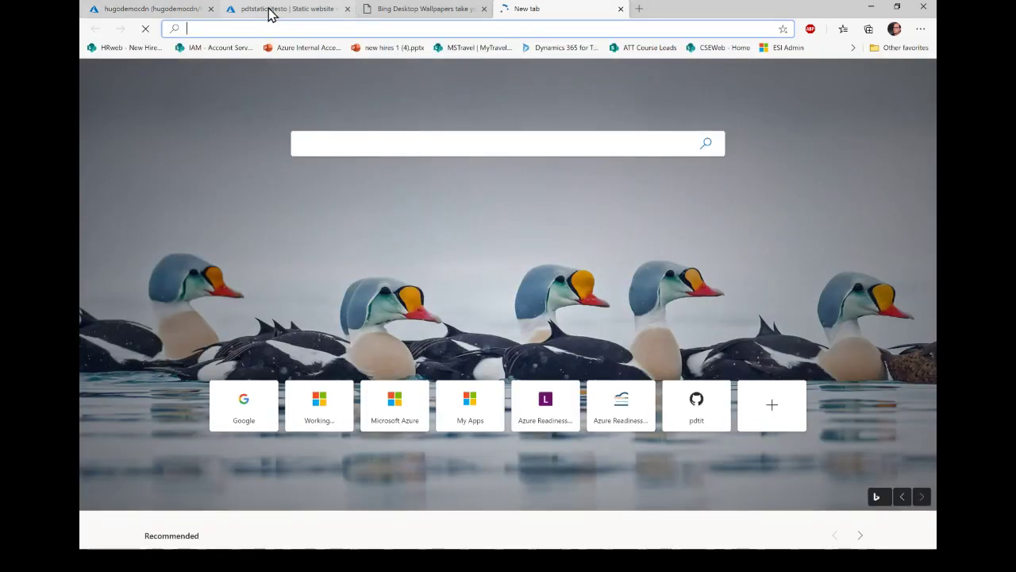
{"action": "left_click", "coordinate": [270, 9]}
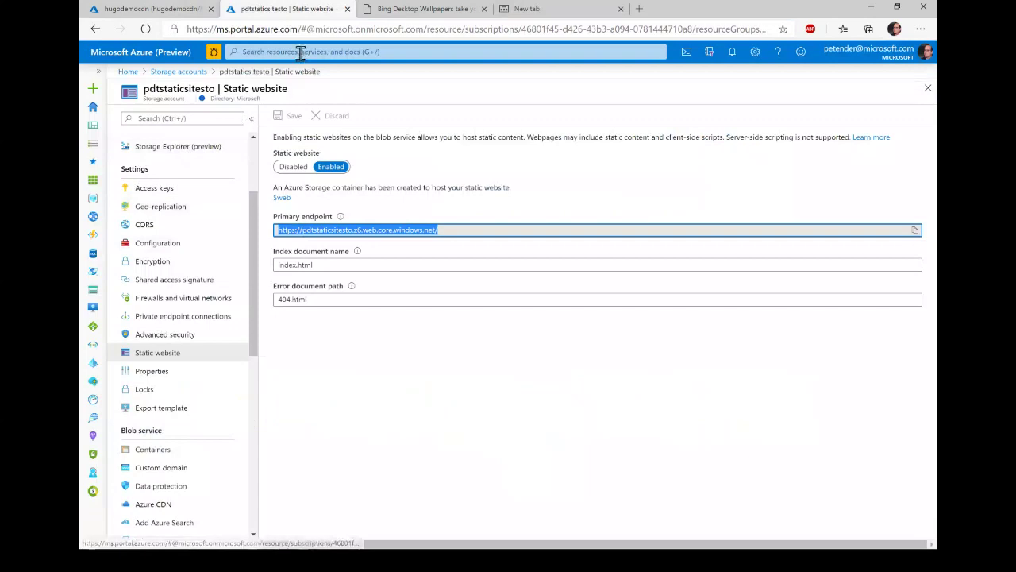
{"action": "left_click", "coordinate": [350, 52]}
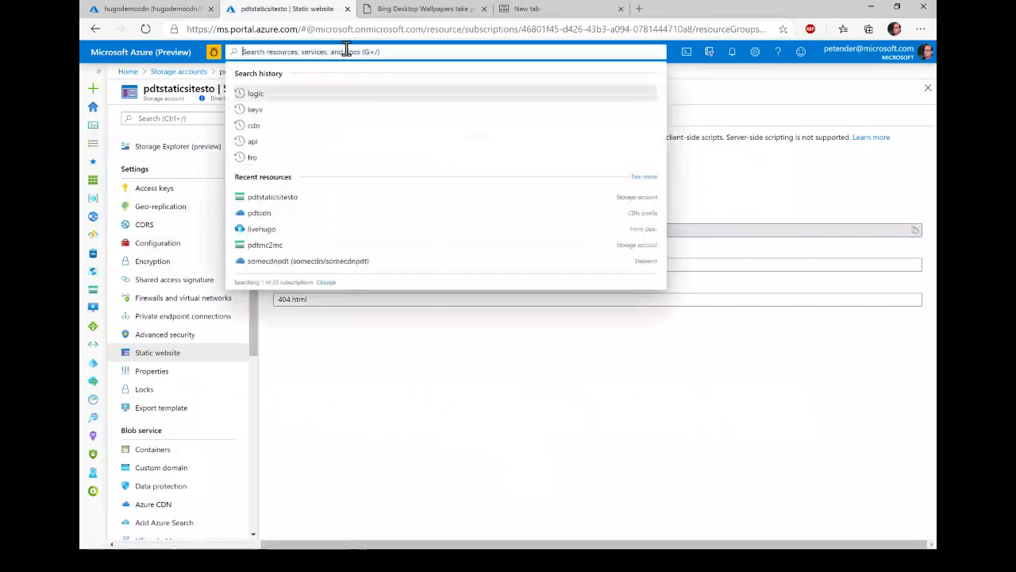
{"action": "type", "text": "cdn"}
{"action": "key", "text": "Down"}
{"action": "key", "text": "Return"}
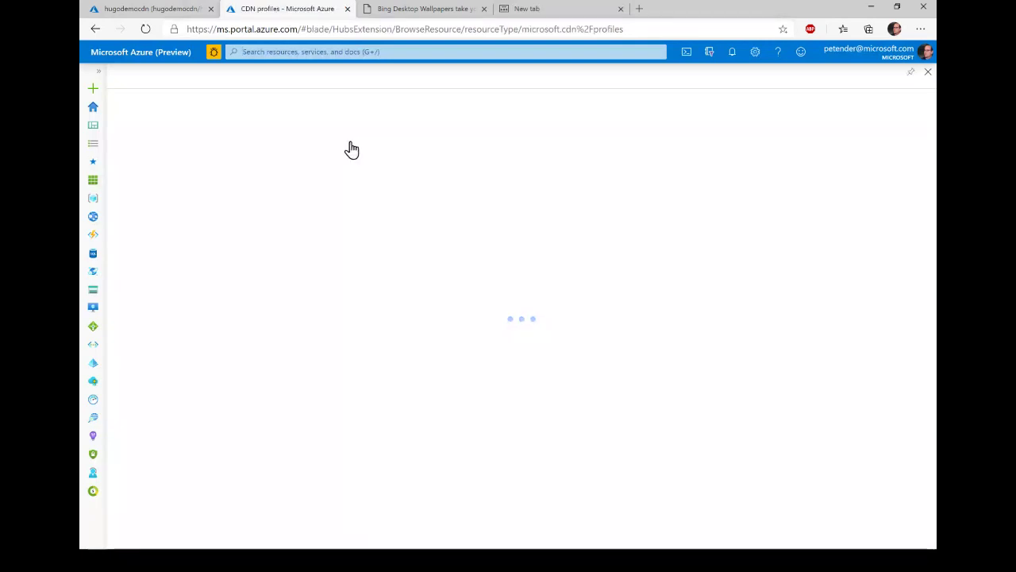
{"action": "left_click", "coordinate": [168, 210]}
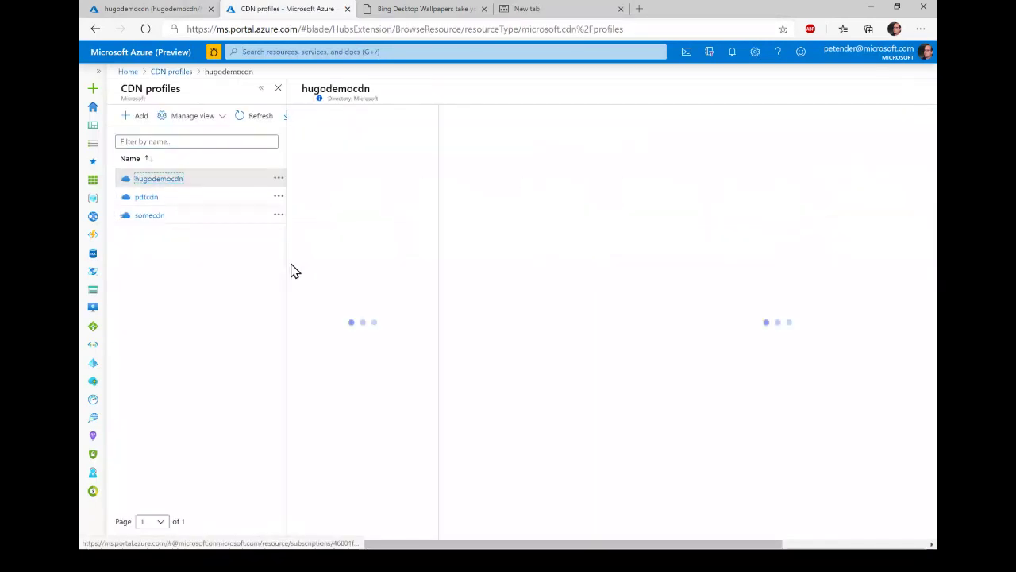
{"action": "left_click", "coordinate": [152, 219]}
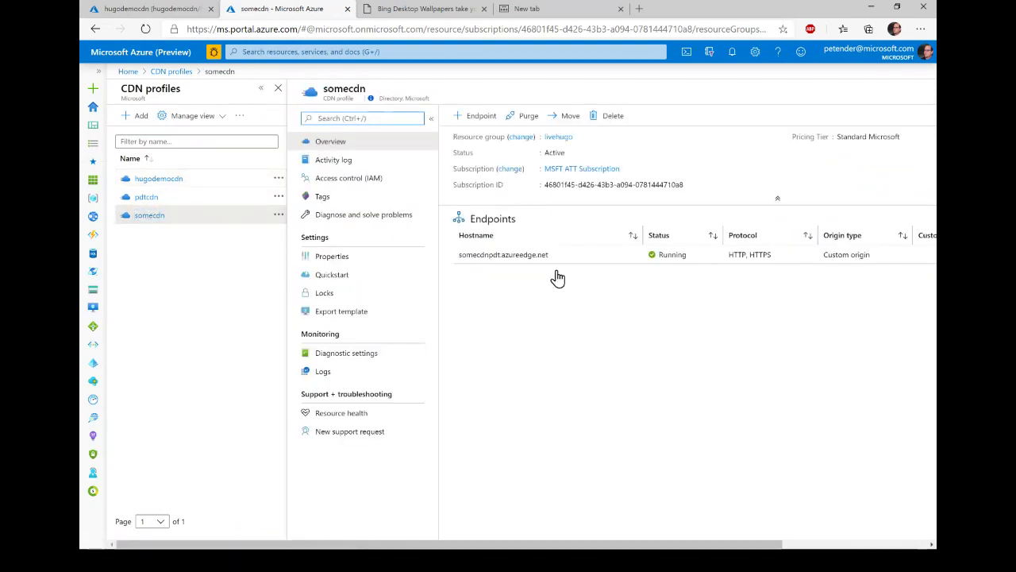
{"action": "left_click", "coordinate": [516, 256]}
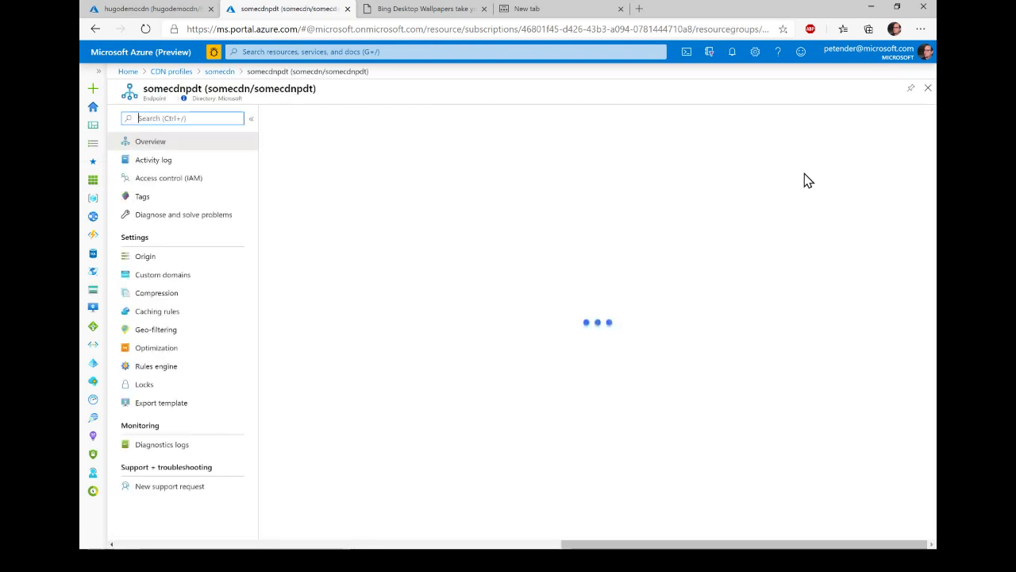
- Open the somecdnpdt.azureedge.net site from its endpoint hostname and view its Posts, About and Projects pages
{"action": "left_click", "coordinate": [744, 139]}
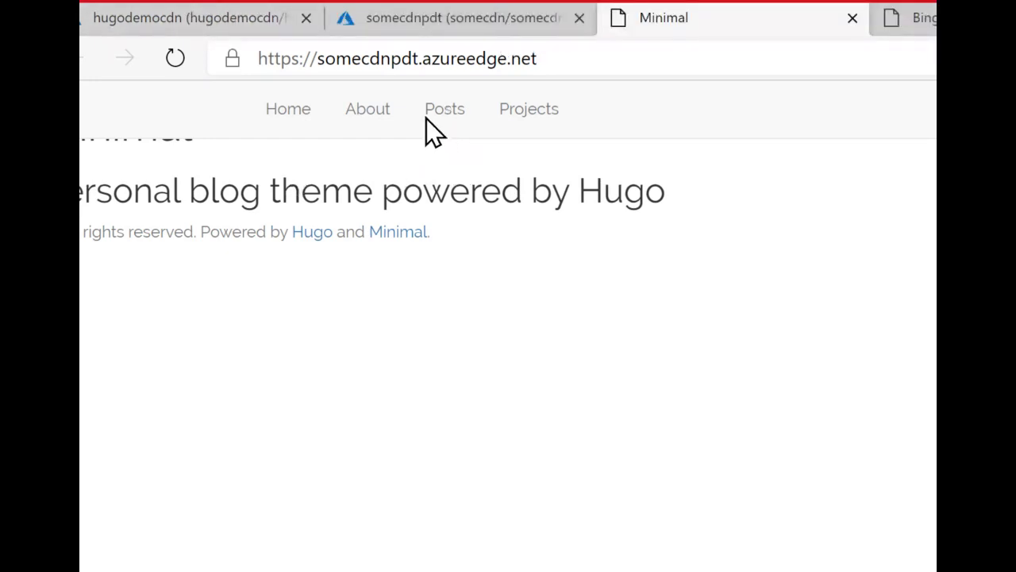
{"action": "left_click", "coordinate": [429, 119]}
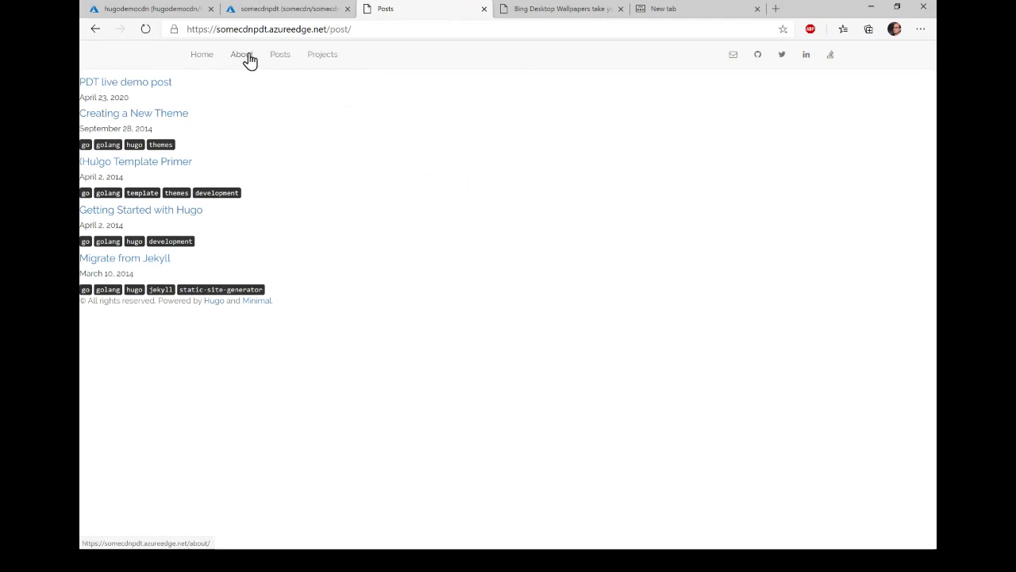
{"action": "left_click", "coordinate": [247, 58]}
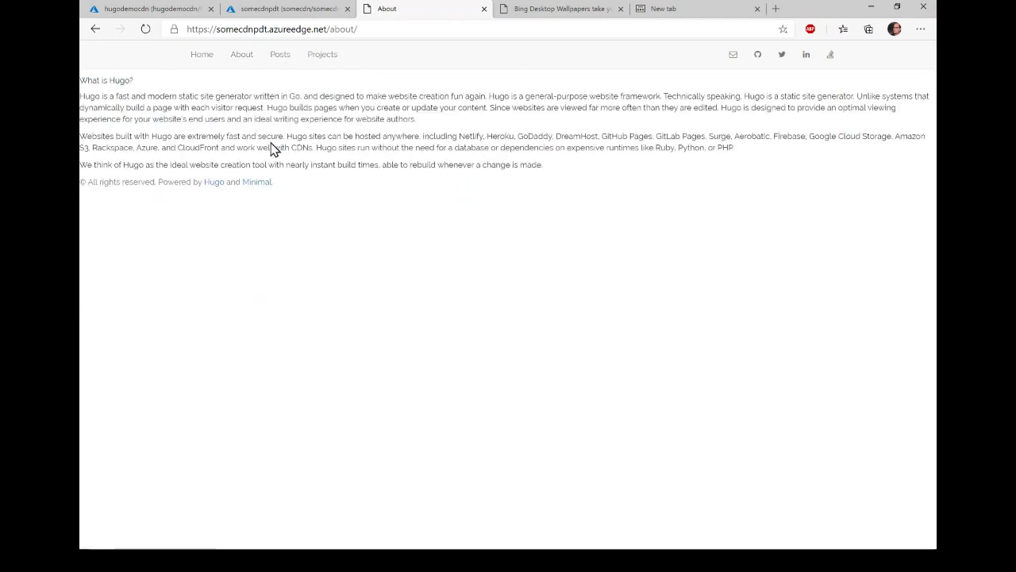
{"action": "left_click", "coordinate": [325, 58]}
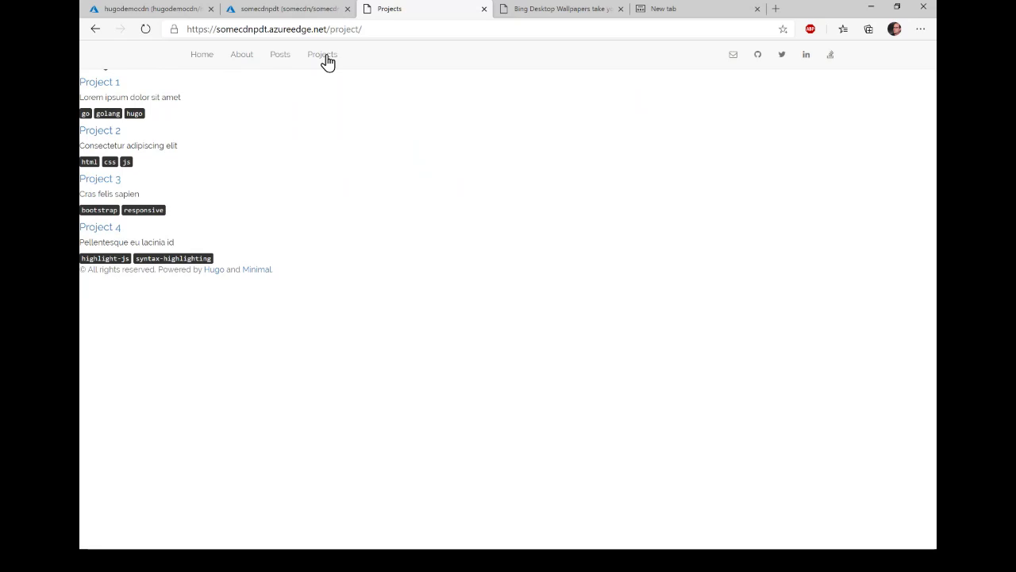
{"action": "key", "text": "alt+Tab"}
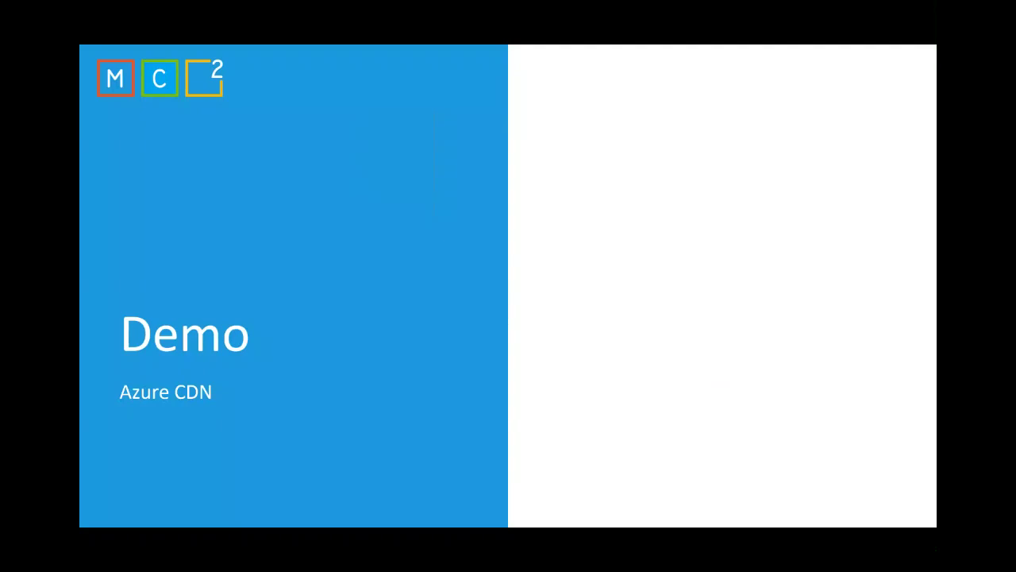
{"action": "key", "text": "Right"}
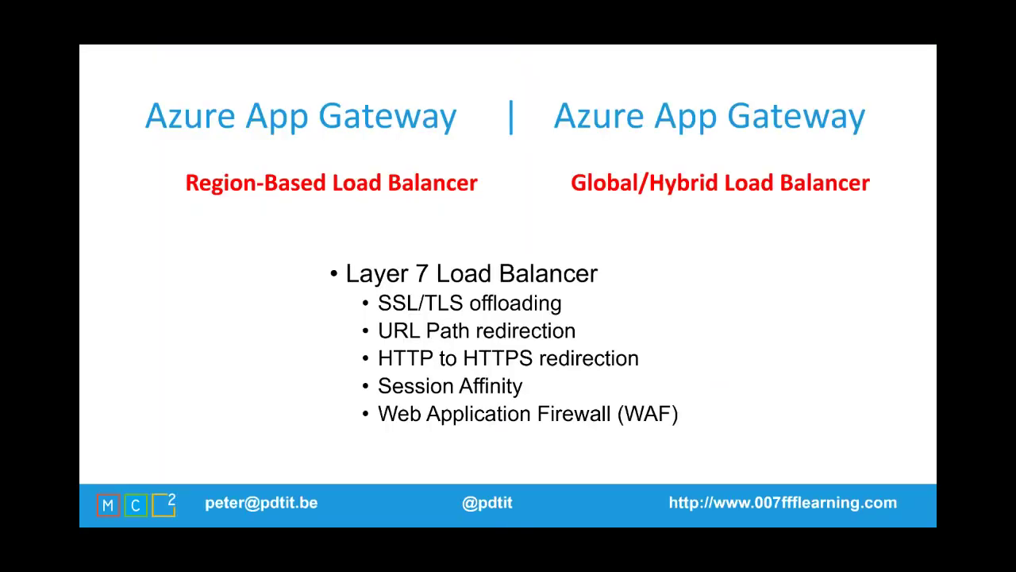
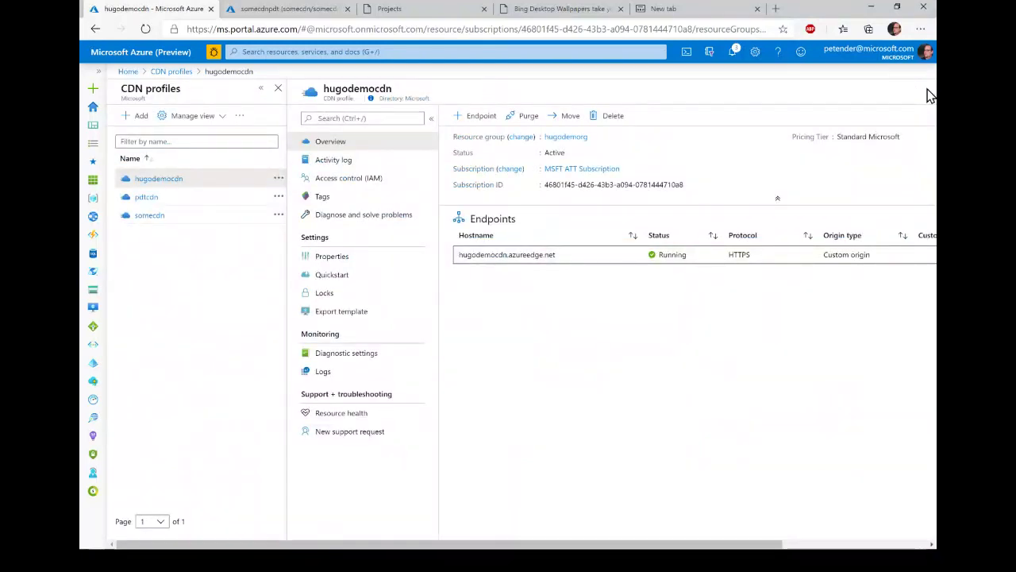
- Find Front Door in the Azure Marketplace by searching for front and start creating a Front Door resource
{"action": "left_click", "coordinate": [383, 51]}
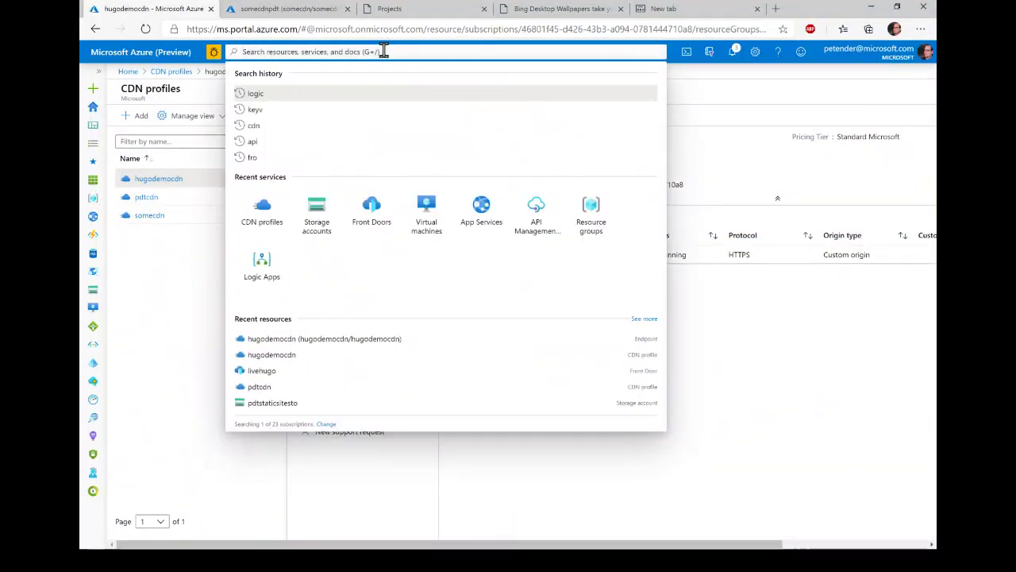
{"action": "type", "text": "fron"}
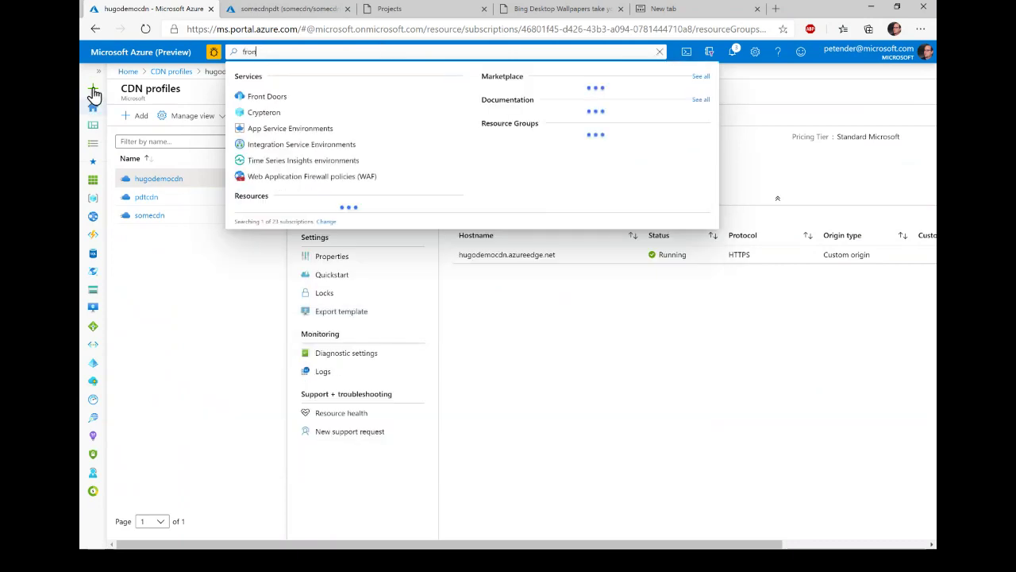
{"action": "left_click", "coordinate": [93, 92]}
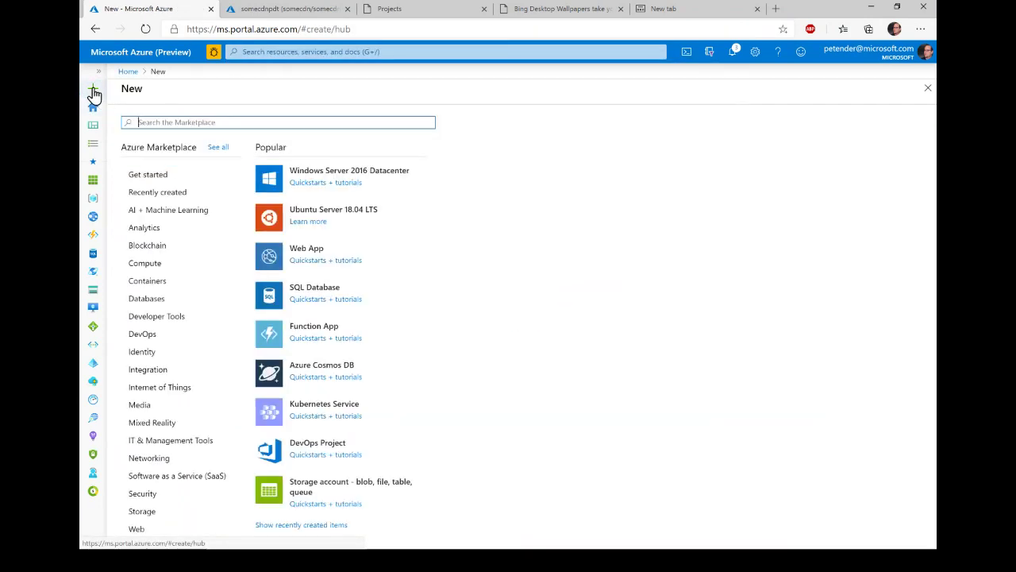
{"action": "type", "text": "front"}
{"action": "left_click", "coordinate": [152, 141]}
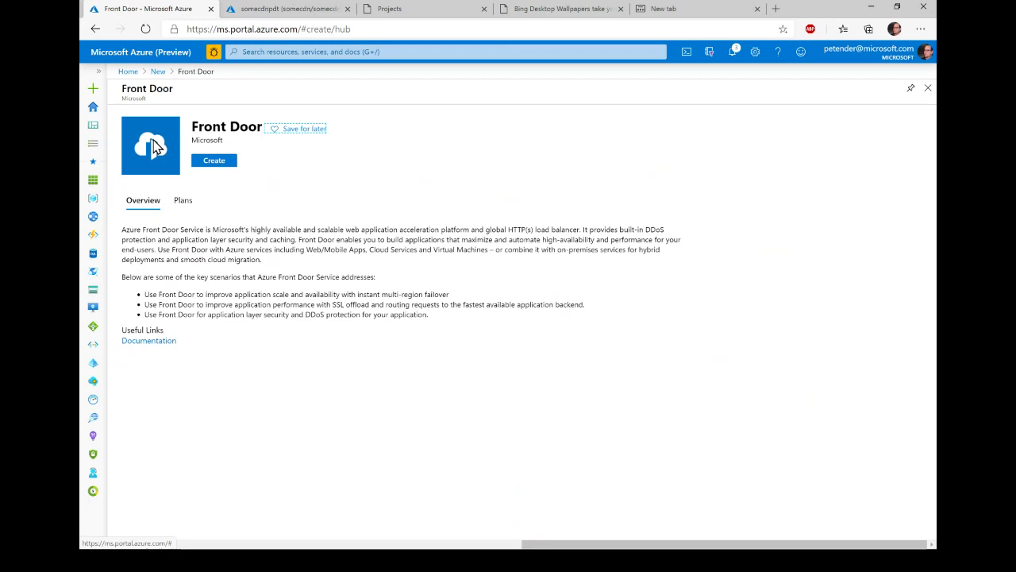
{"action": "left_click", "coordinate": [225, 164]}
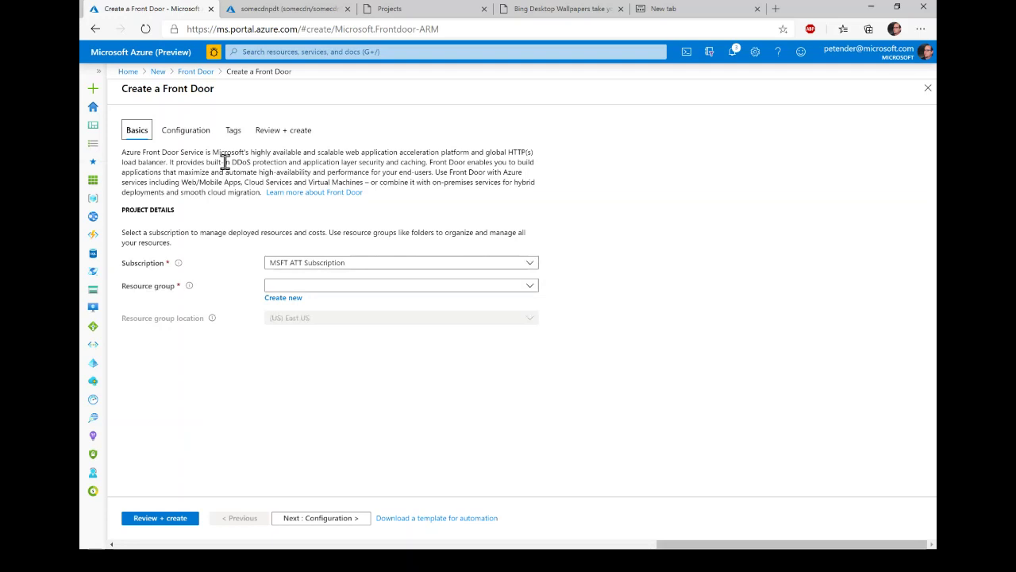
- Assign the new Front Door to the livehugo resource group and proceed to its configuration
{"action": "left_click", "coordinate": [330, 287]}
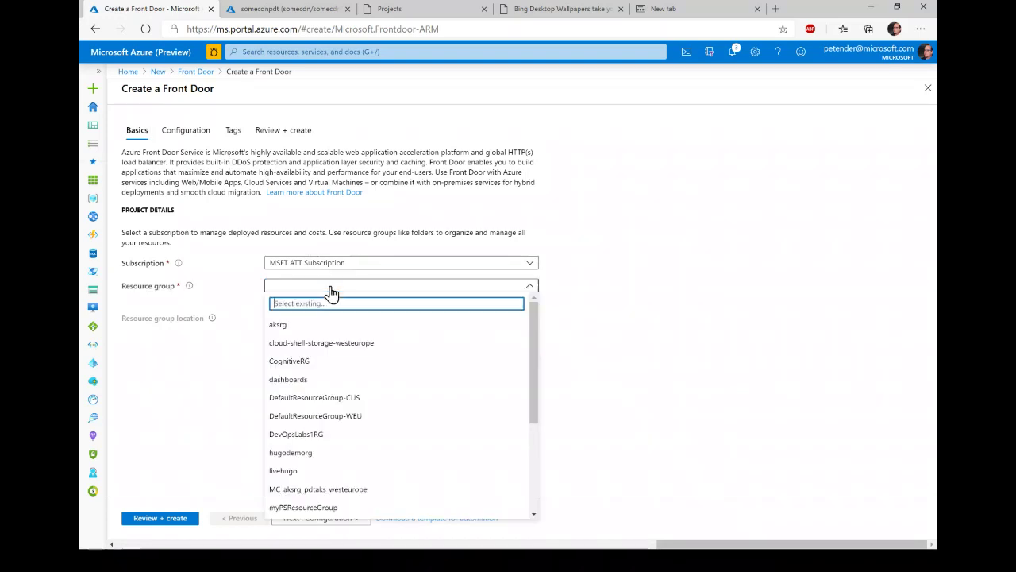
{"action": "left_click", "coordinate": [298, 470]}
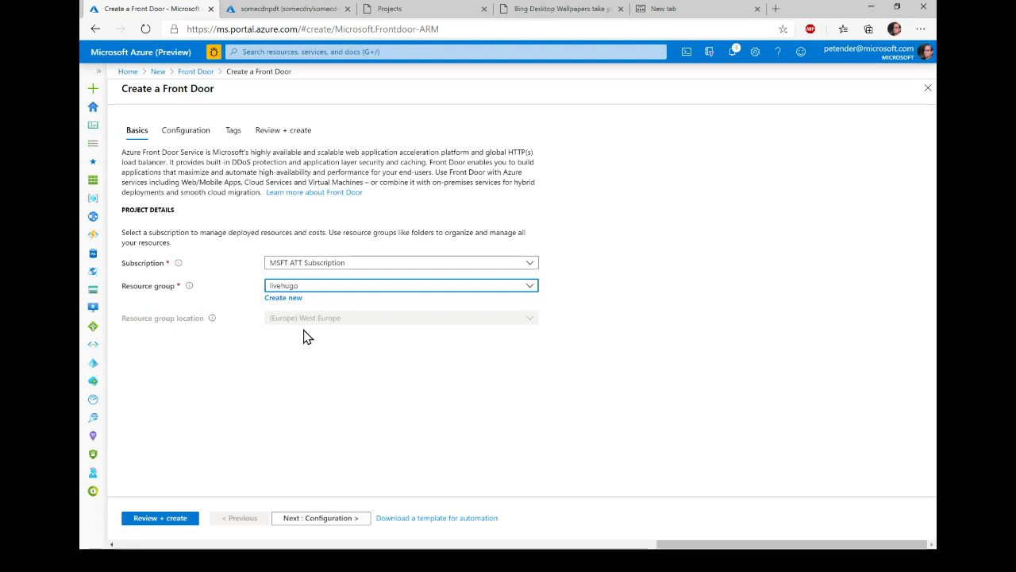
{"action": "left_click", "coordinate": [315, 522]}
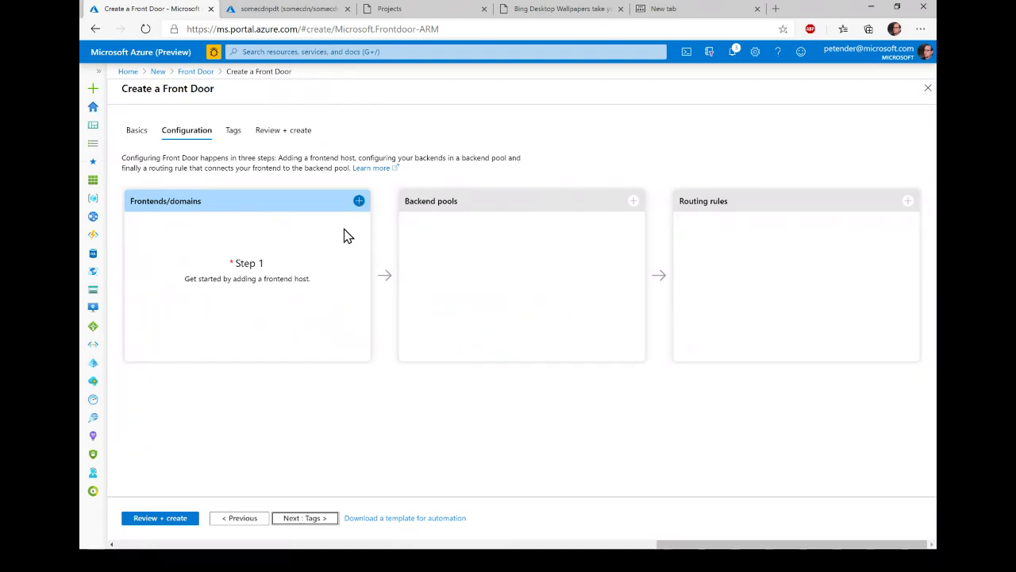
- Add a frontend host named mc2mcblogsite, leaving session affinity and the web application firewall disabled
{"action": "left_click", "coordinate": [358, 205]}
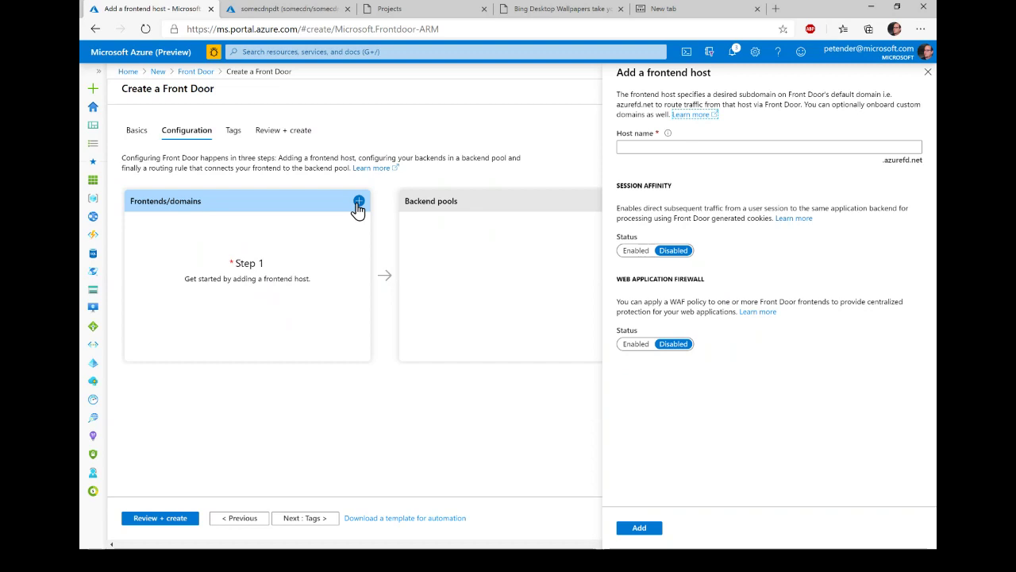
{"action": "left_click", "coordinate": [728, 148]}
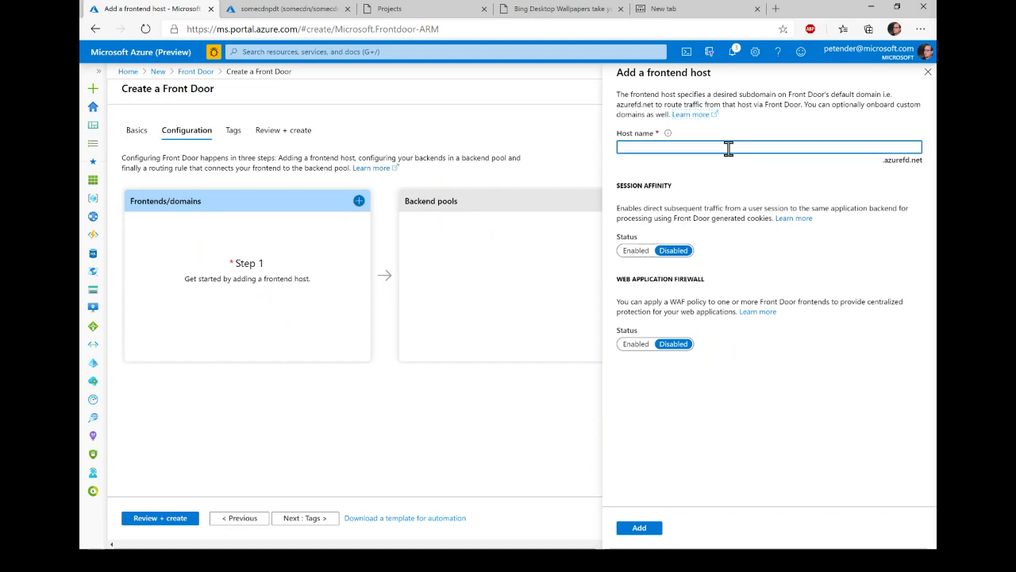
{"action": "type", "text": "mc2m"}
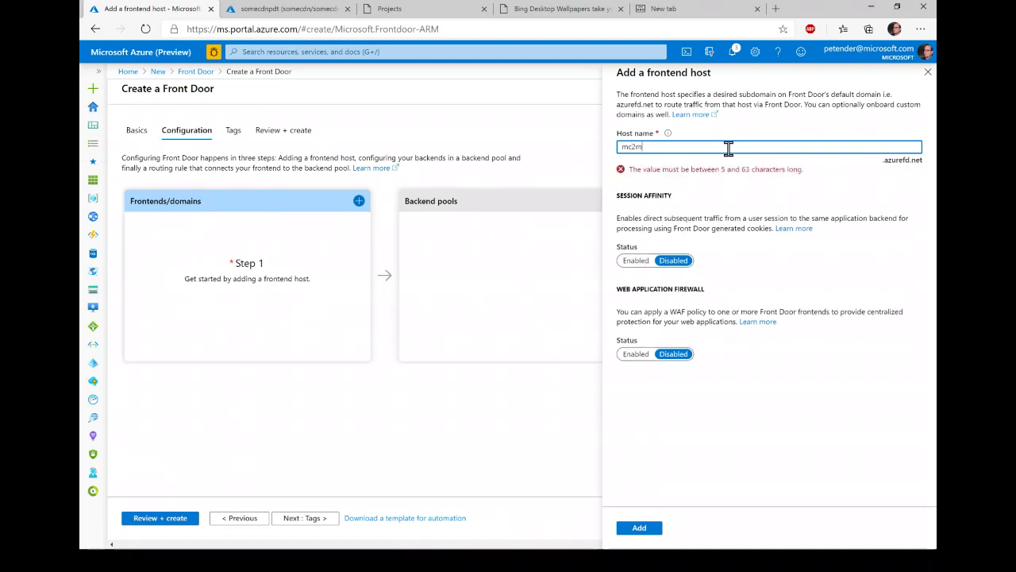
{"action": "type", "text": "cblogsite"}
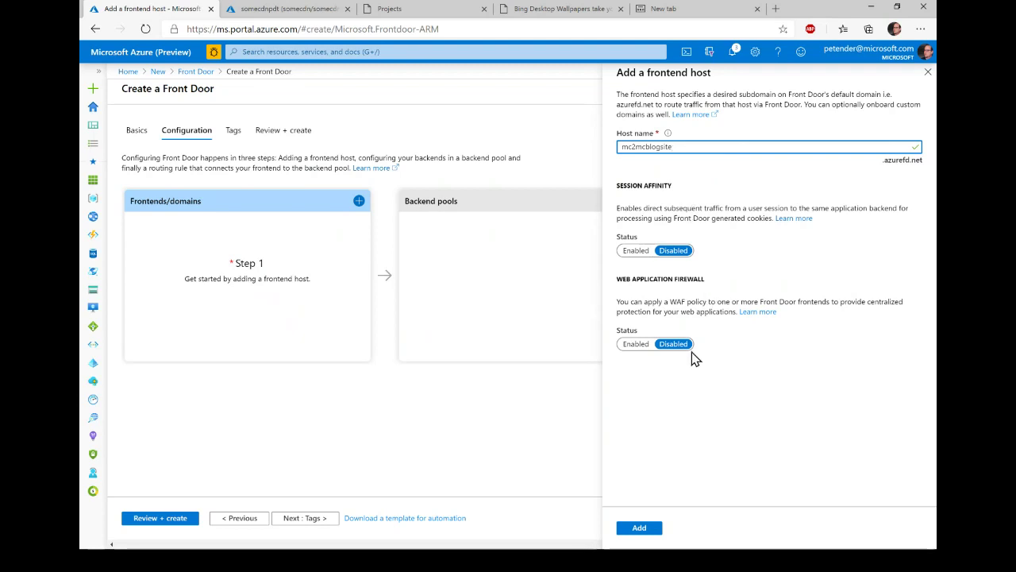
{"action": "left_click", "coordinate": [647, 530]}
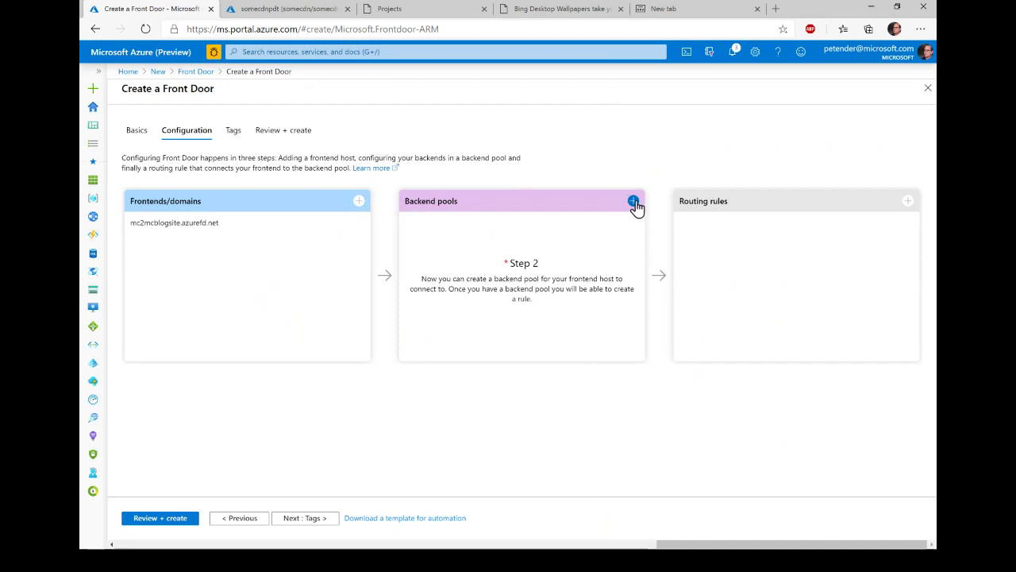
- Start a backend pool for the Front Door and name it staticsitelb
{"action": "left_click", "coordinate": [634, 202]}
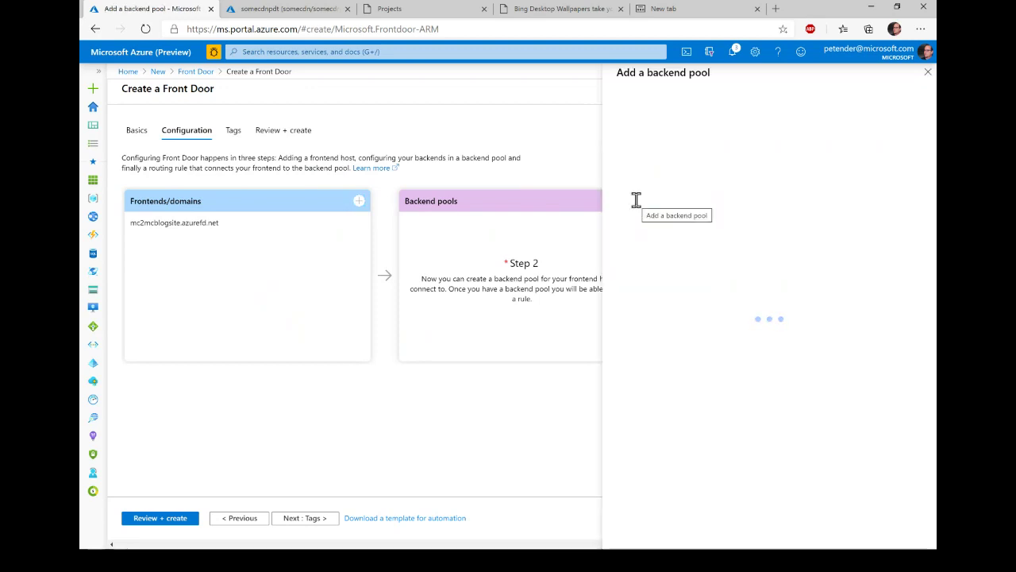
{"action": "left_click", "coordinate": [705, 139]}
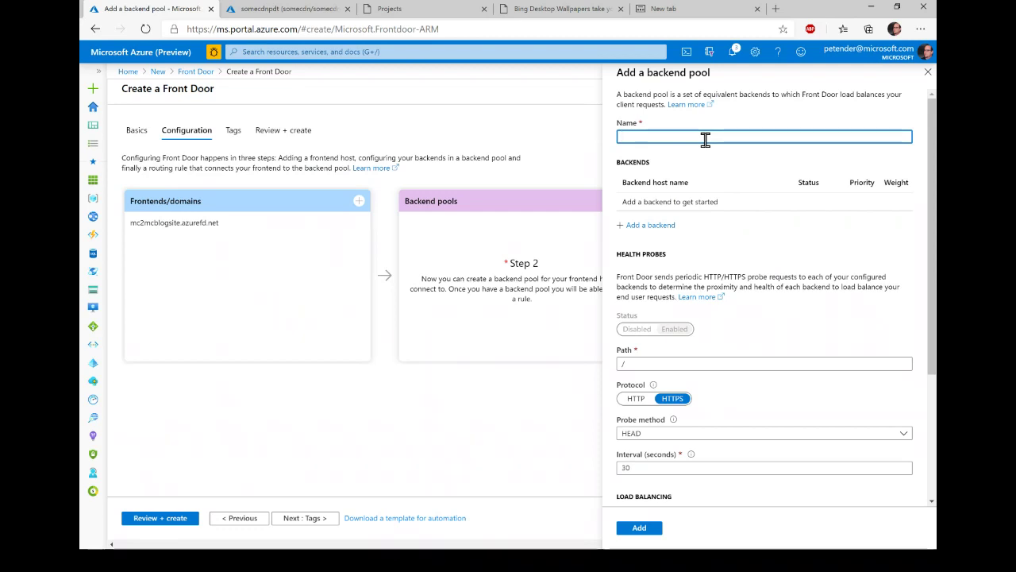
{"action": "type", "text": "staticsitelb"}
{"action": "left_click", "coordinate": [656, 226]}
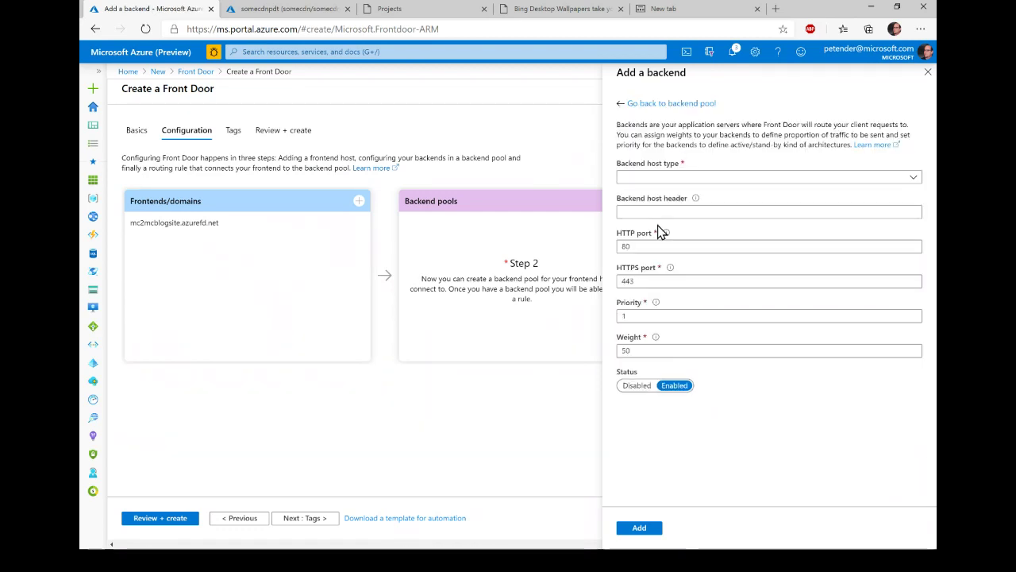
{"action": "left_click", "coordinate": [712, 179]}
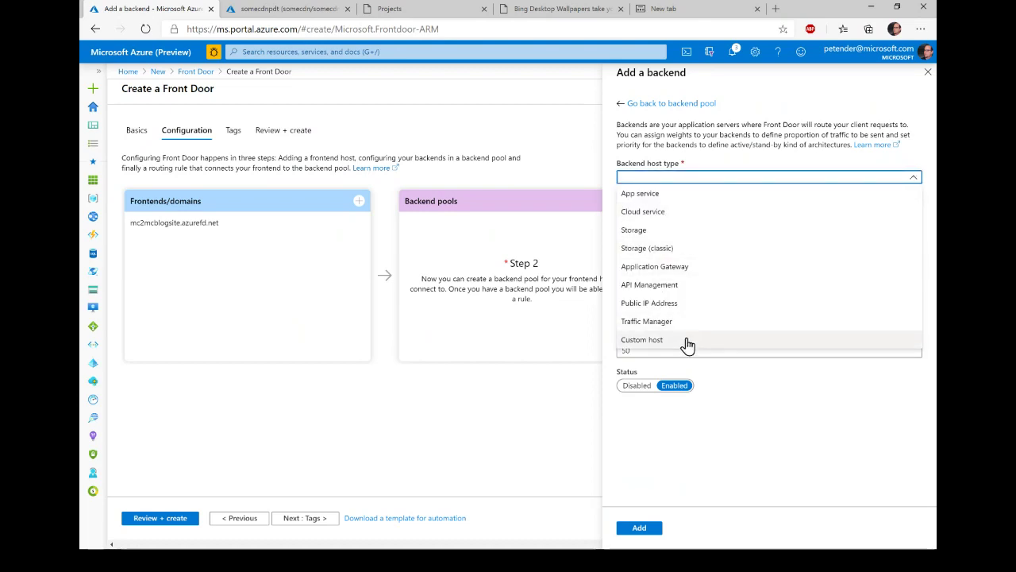
{"action": "left_click", "coordinate": [686, 340]}
{"action": "left_click", "coordinate": [694, 209]}
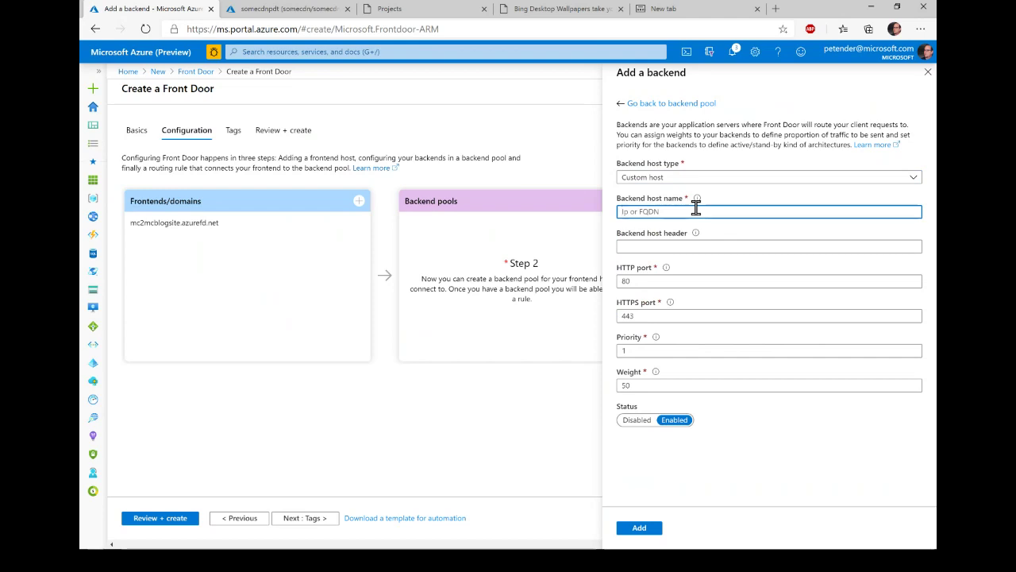
{"action": "type", "text": "https://pdtstaticsitesto.z6.web.core.windows.net"}
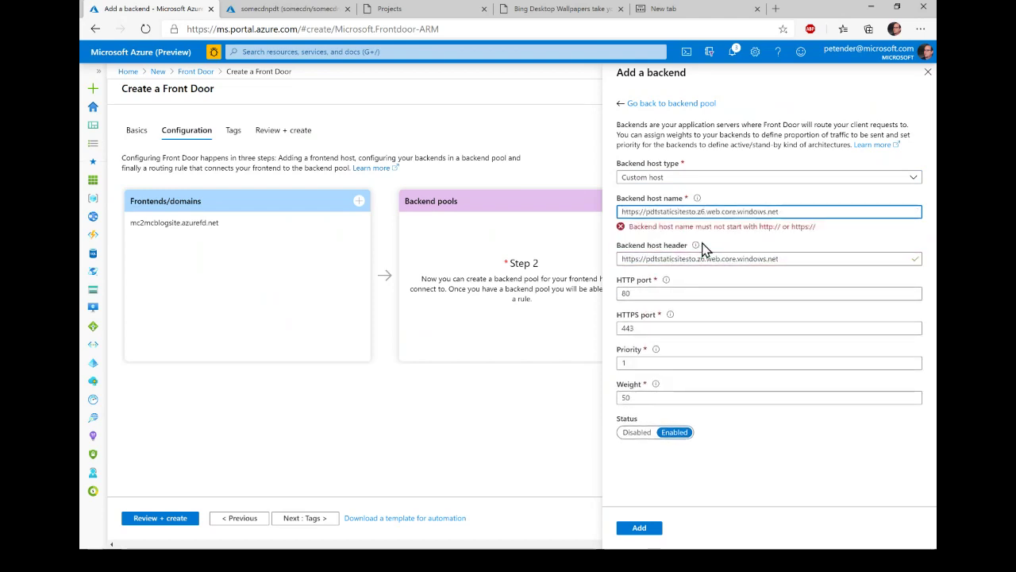
{"action": "key", "text": "Home"}
{"action": "key", "text": "Delete"}
{"action": "key", "text": "Delete"}
{"action": "key", "text": "Delete"}
{"action": "key", "text": "Delete"}
{"action": "key", "text": "Delete"}
{"action": "key", "text": "Delete"}
{"action": "key", "text": "Delete"}
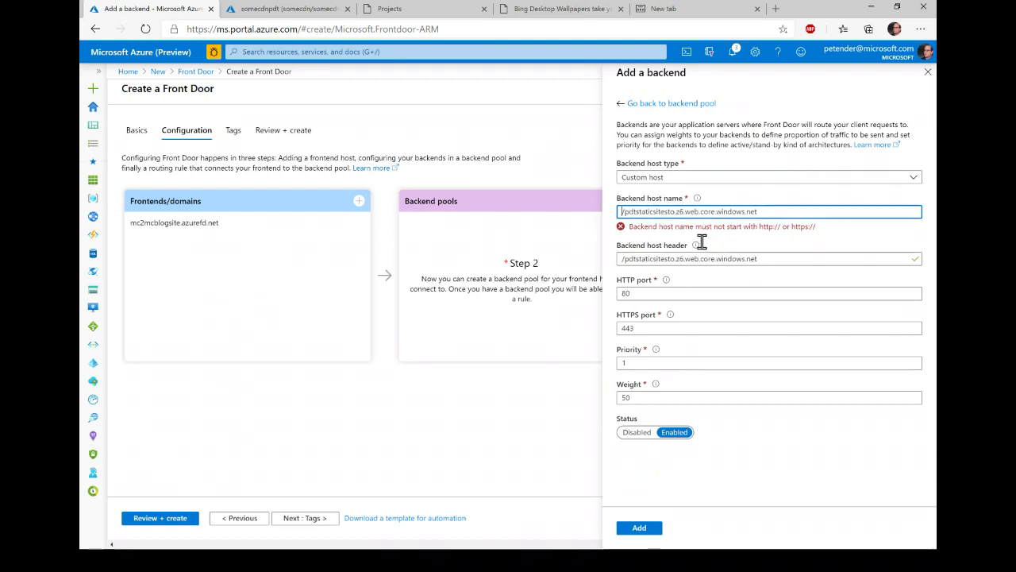
{"action": "key", "text": "Delete"}
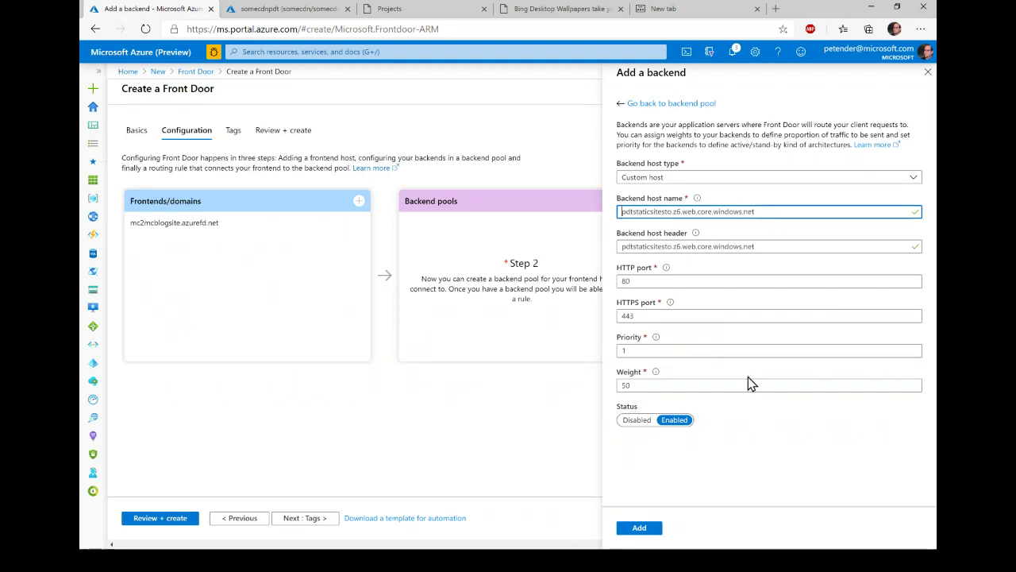
{"action": "left_click", "coordinate": [649, 531]}
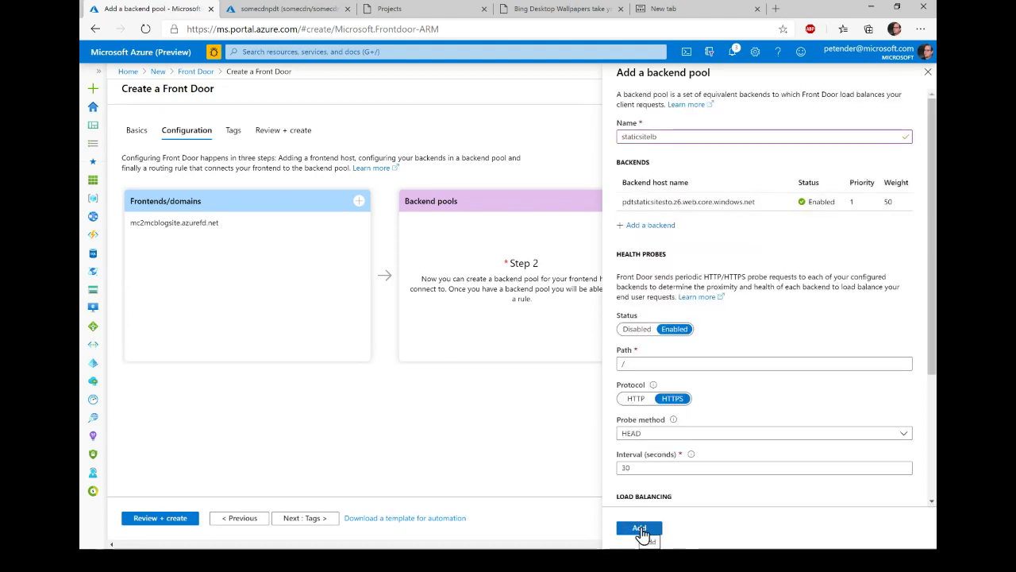
{"action": "left_click", "coordinate": [642, 530]}
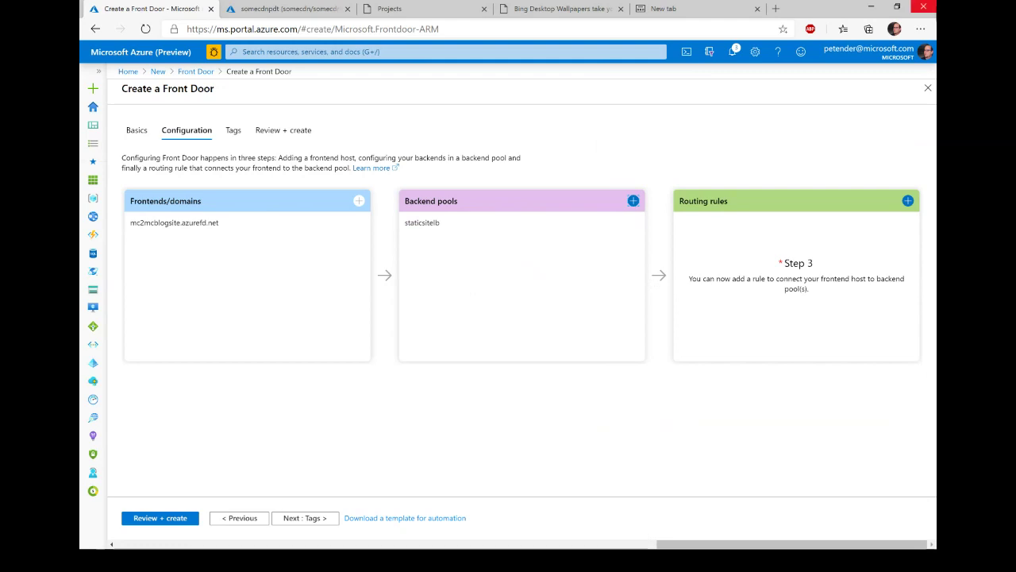
- Start a routing rule for the Front Door and name it docsurlpath
{"action": "left_click", "coordinate": [909, 202]}
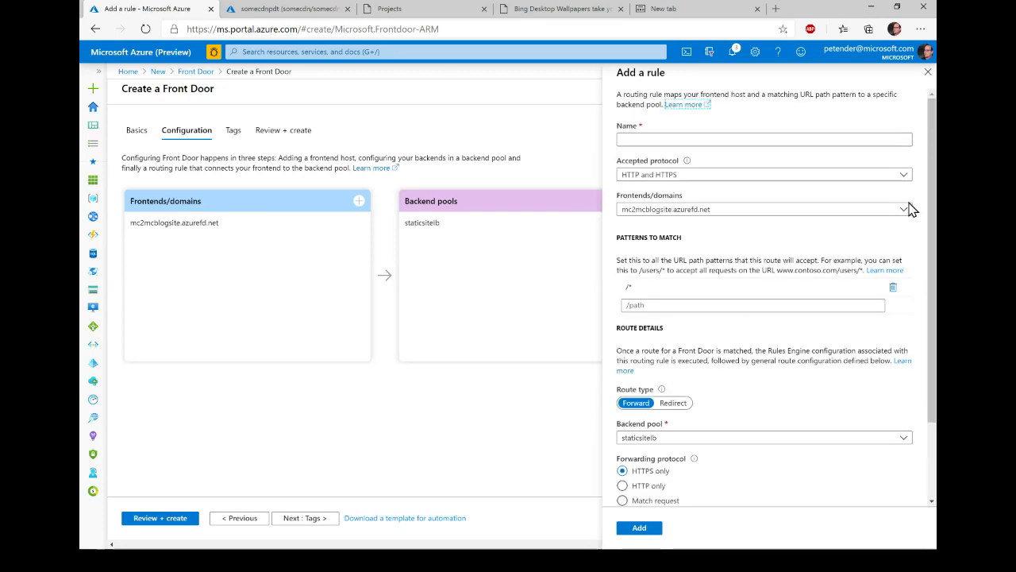
{"action": "left_click", "coordinate": [838, 137]}
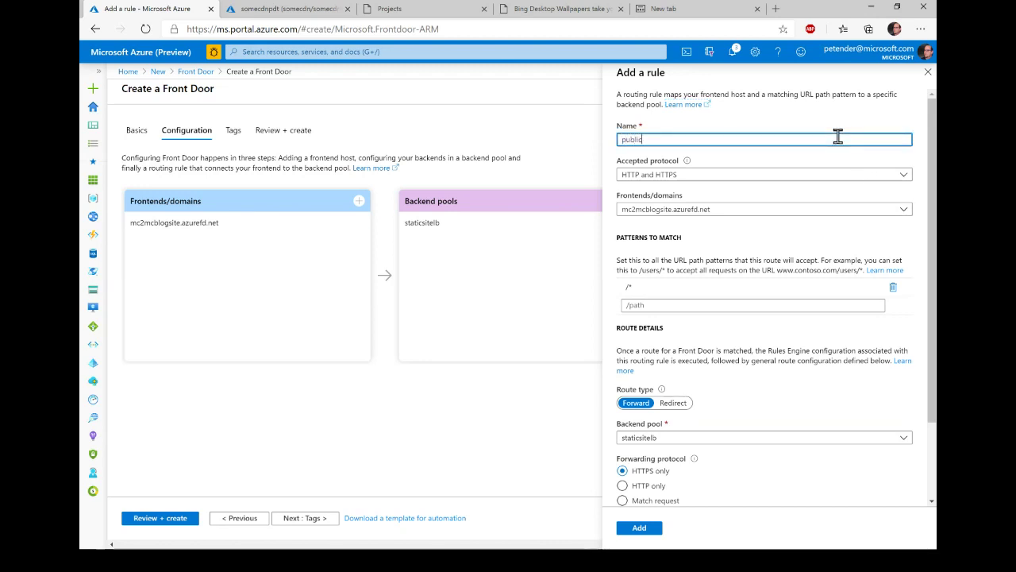
{"action": "key", "text": "BackSpace"}
{"action": "key", "text": "BackSpace"}
{"action": "key", "text": "BackSpace"}
{"action": "key", "text": "BackSpace"}
{"action": "key", "text": "BackSpace"}
{"action": "type", "text": "docsurlpath"}
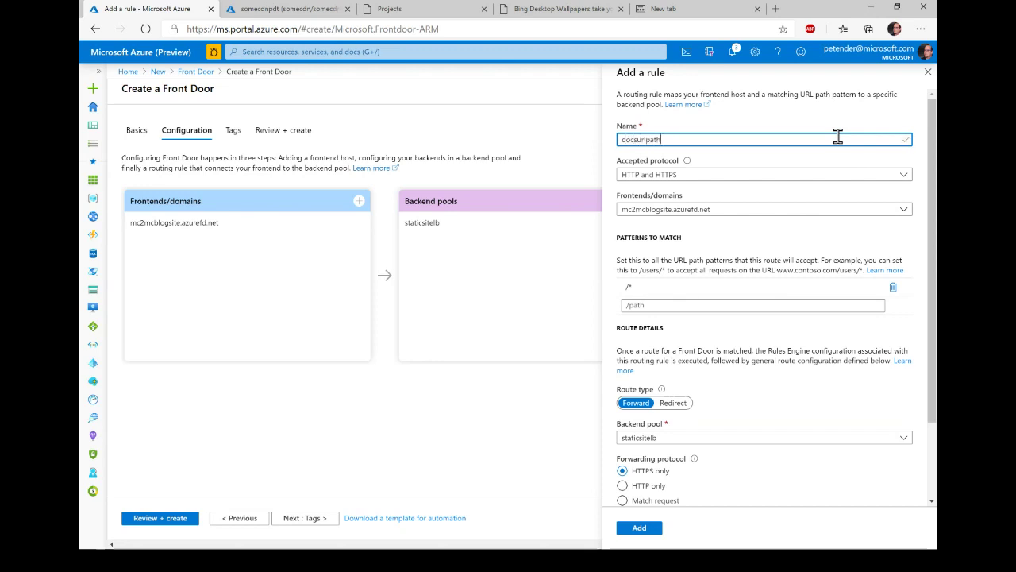
- Enable URL rewrite with the custom forwarding path /docs/ and add the routing rule
{"action": "scroll", "coordinate": [754, 254], "scroll_direction": "down", "scroll_amount": 2}
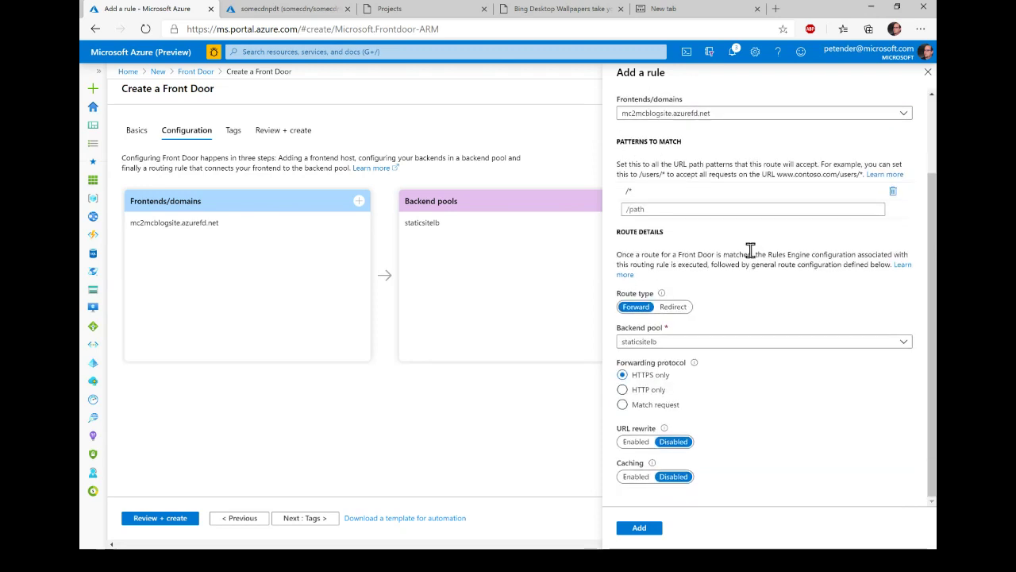
{"action": "left_click", "coordinate": [637, 442]}
{"action": "scroll", "coordinate": [691, 470], "scroll_direction": "down", "scroll_amount": 1}
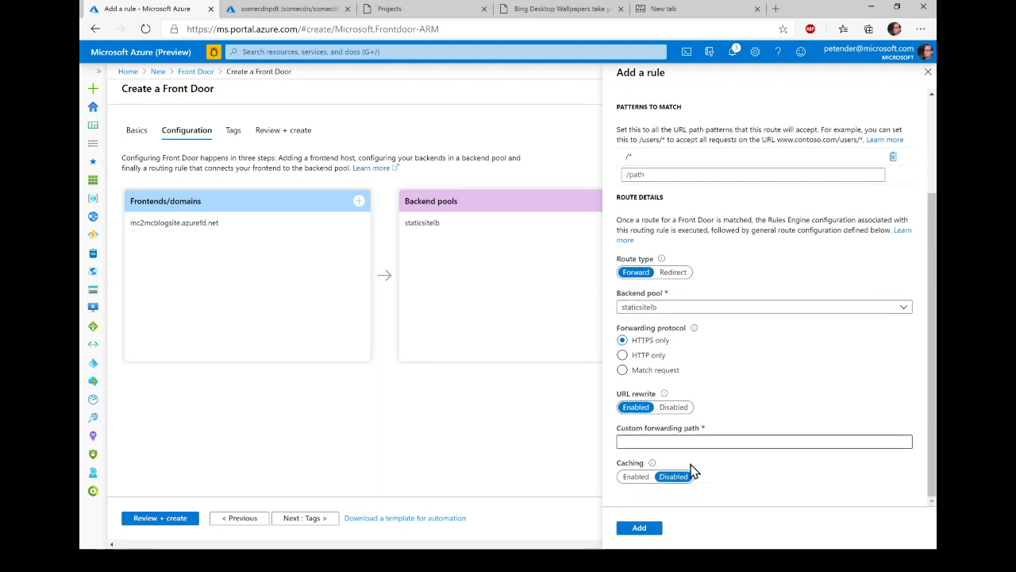
{"action": "left_click", "coordinate": [744, 442]}
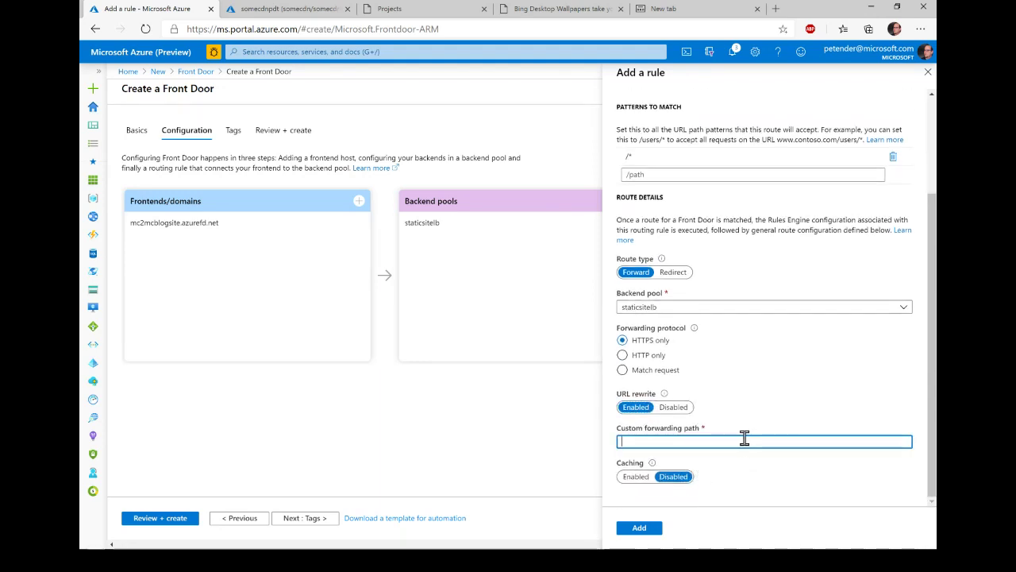
{"action": "type", "text": "/docs/"}
{"action": "left_click", "coordinate": [640, 530]}
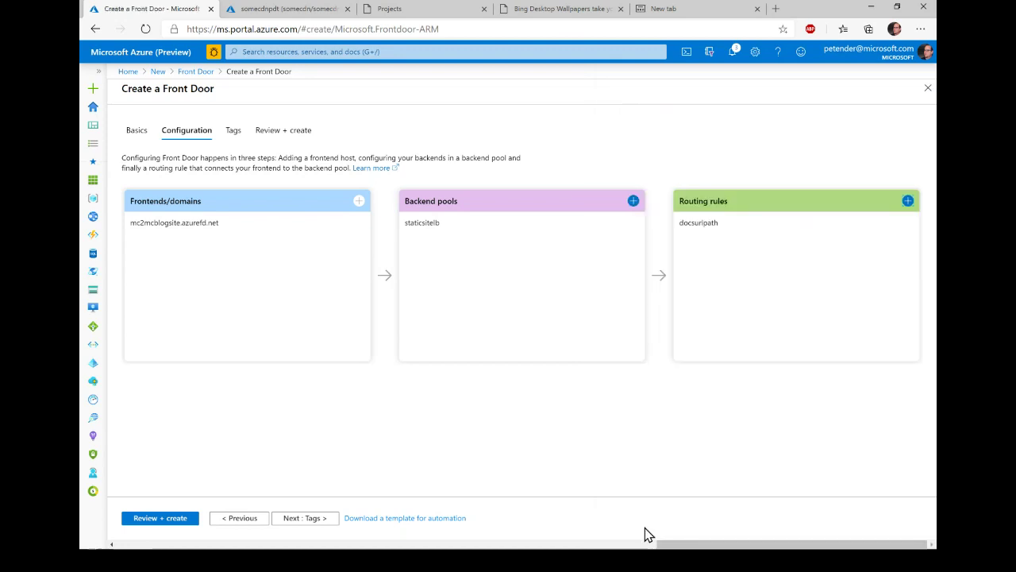
- Review the Front Door configuration and create the resource
{"action": "left_click", "coordinate": [160, 521]}
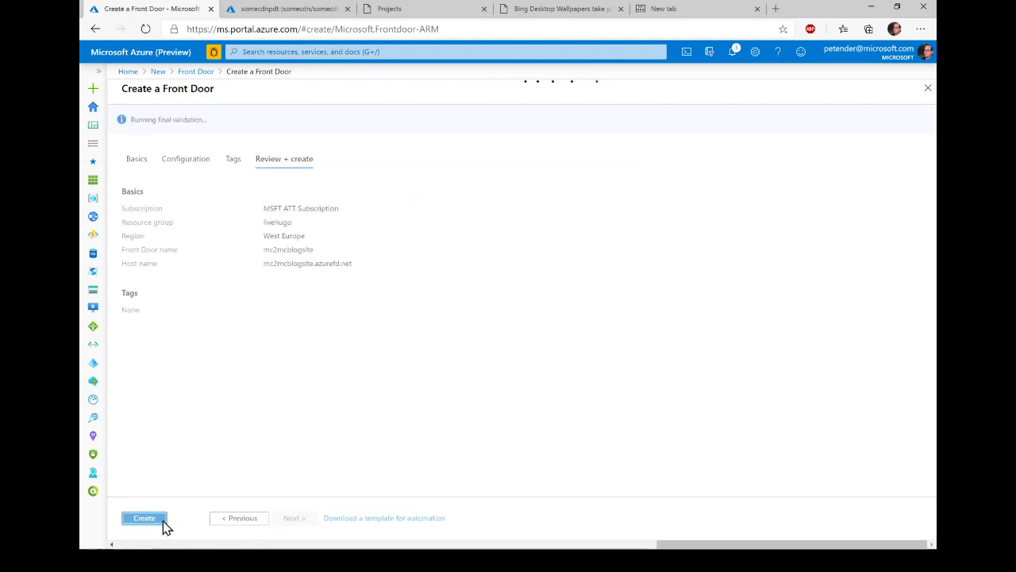
{"action": "left_click", "coordinate": [138, 518]}
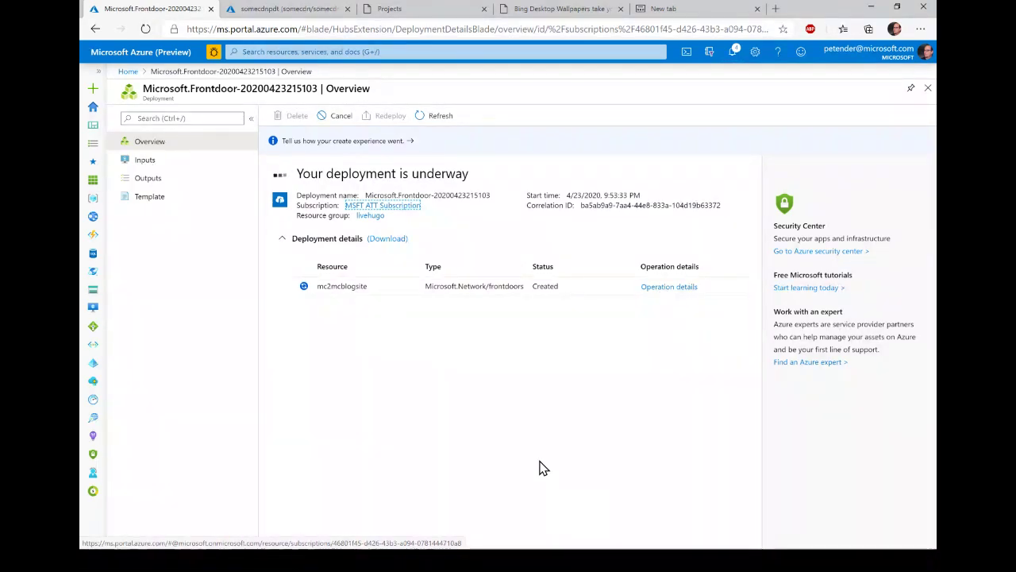
- Switch to the presentation and show the "Show me the money!!" pricing slide
{"action": "key", "text": "alt+Tab"}
{"action": "key", "text": "Right"}
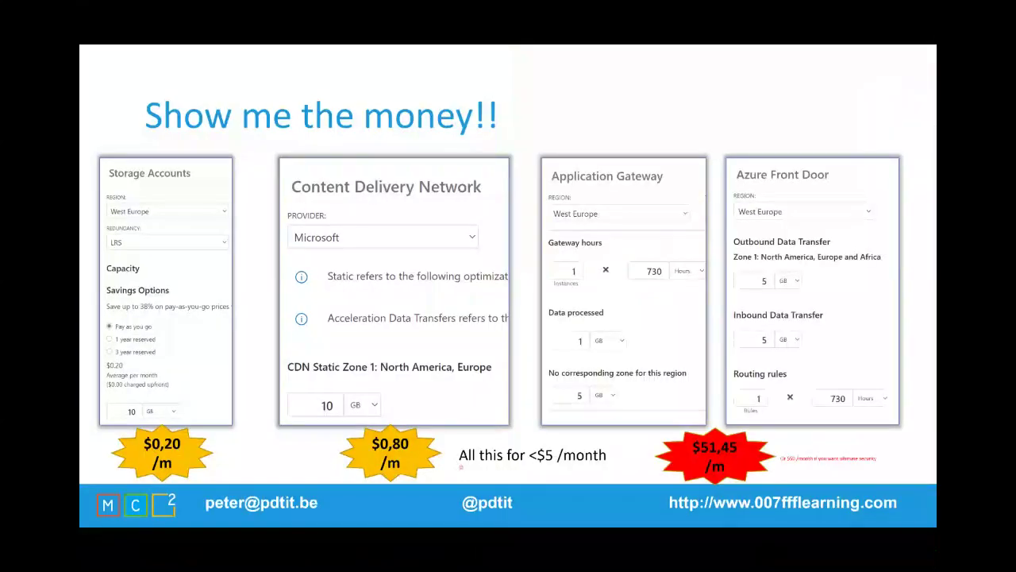